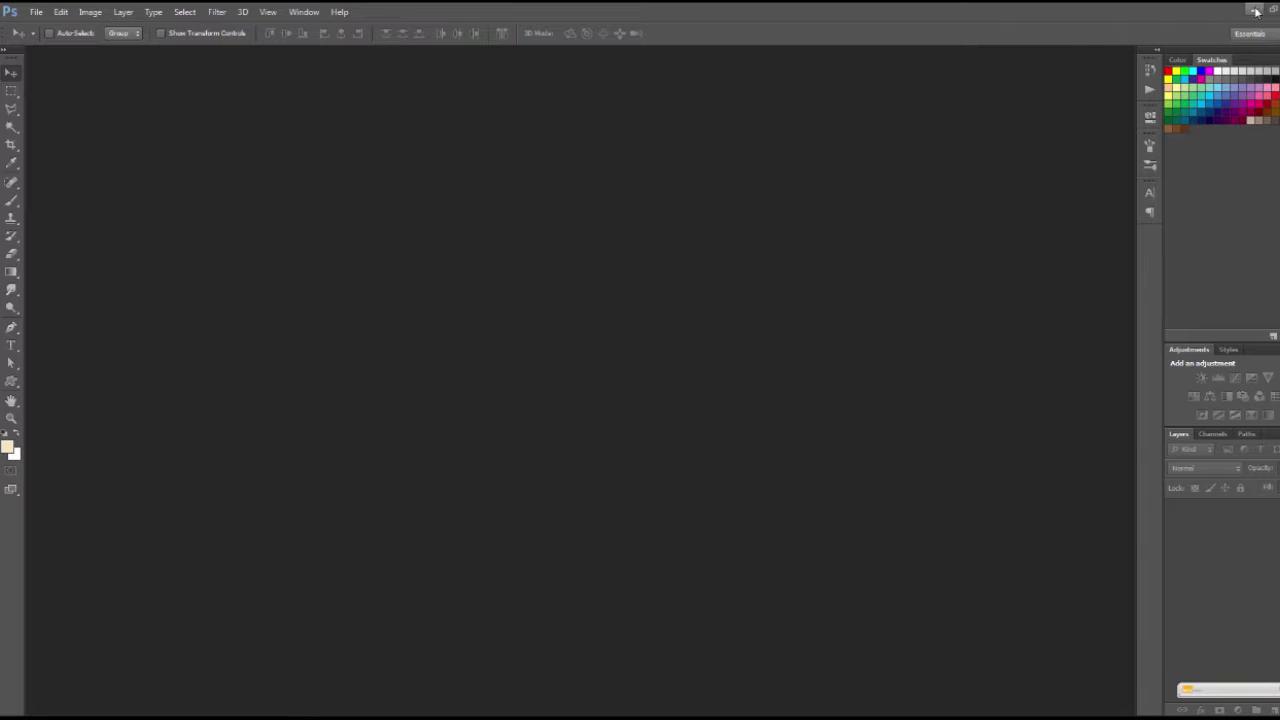
Minimize Photoshop to reveal the desktop holding the portrait photo file
click(1256, 12)
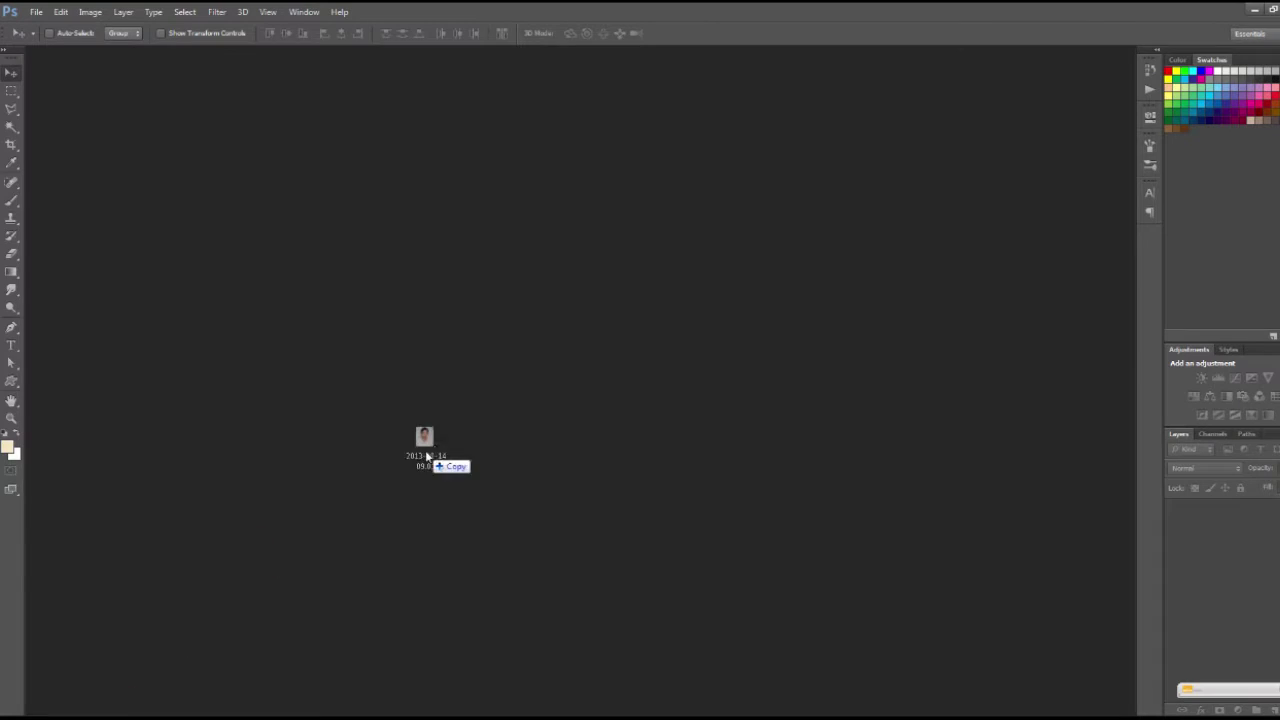
Open 2013-08-14 09.01.jpg by dragging it into Photoshop, then hide the rulers
drag(112, 716, 425, 457)
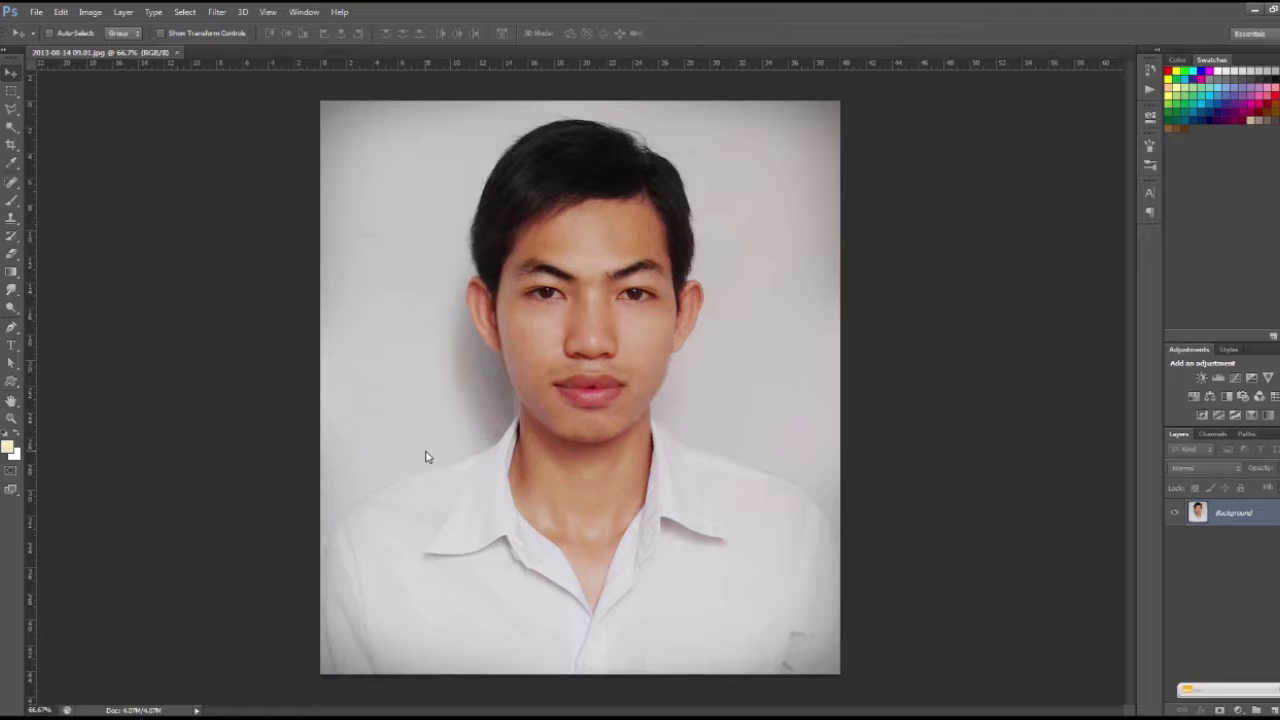
key(ctrl+r)
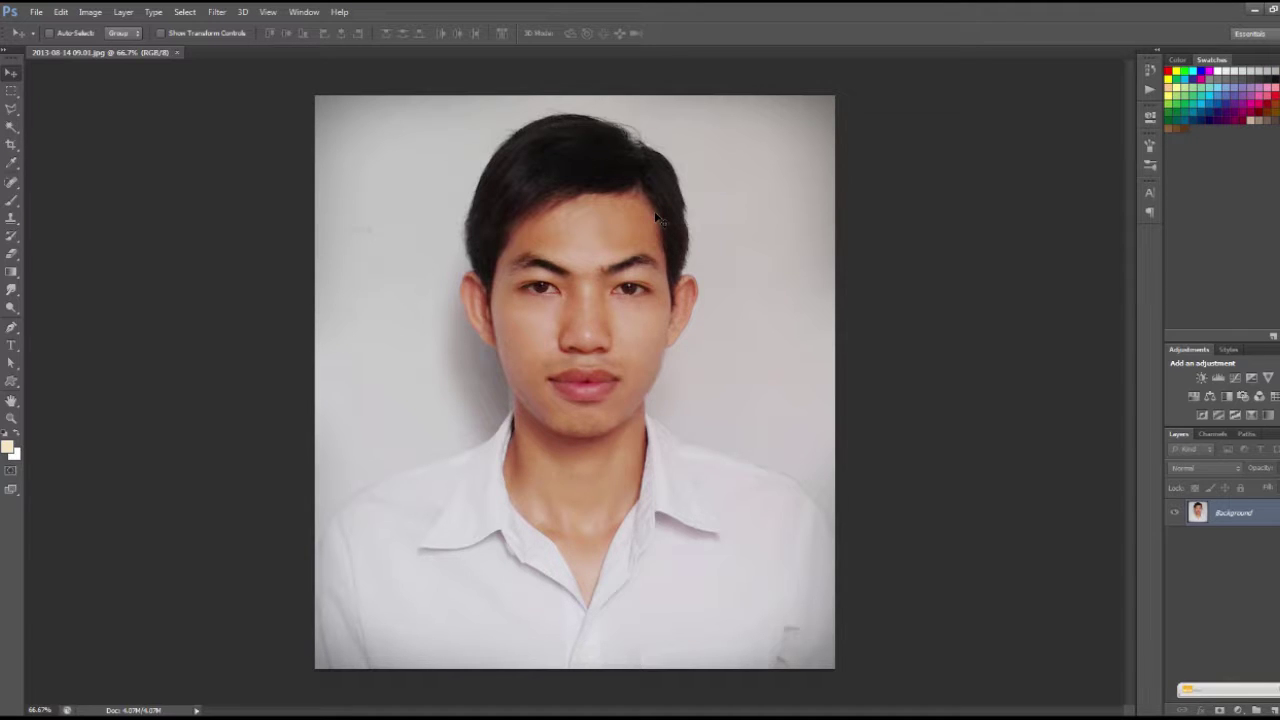
Bring up the Image Size dialog and move it aside for a clearer view
click(100, 20)
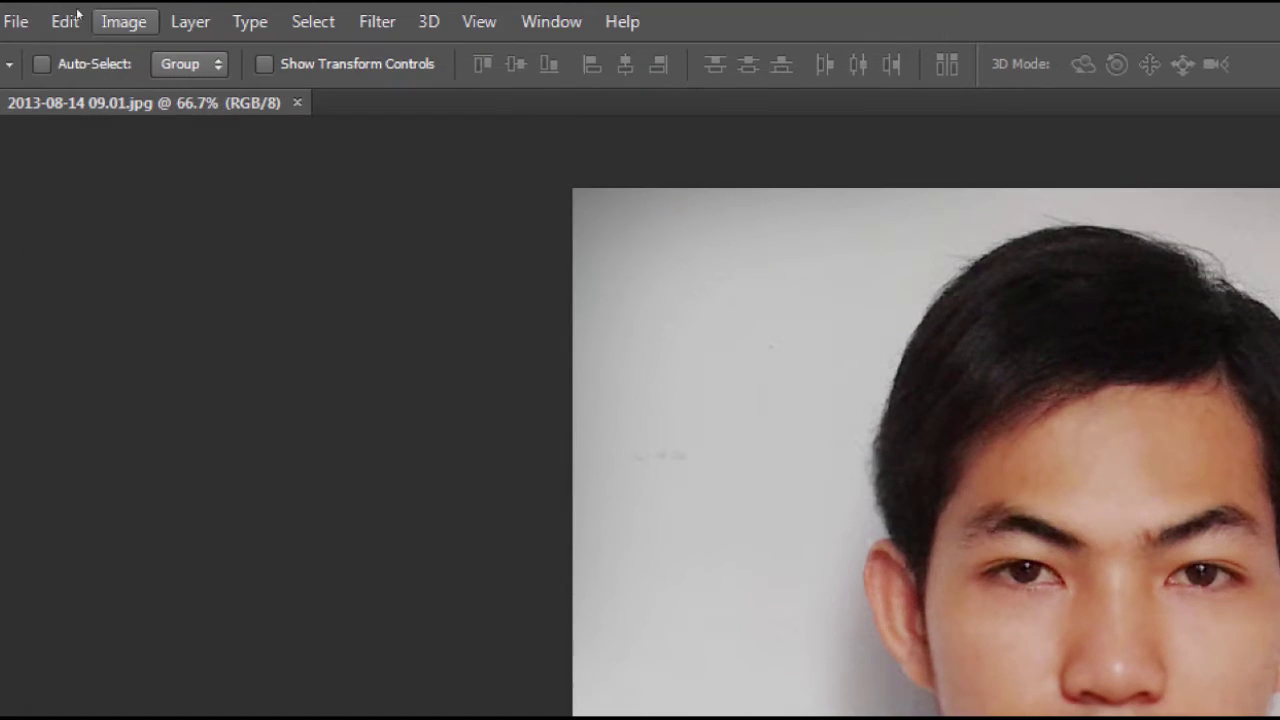
click(98, 20)
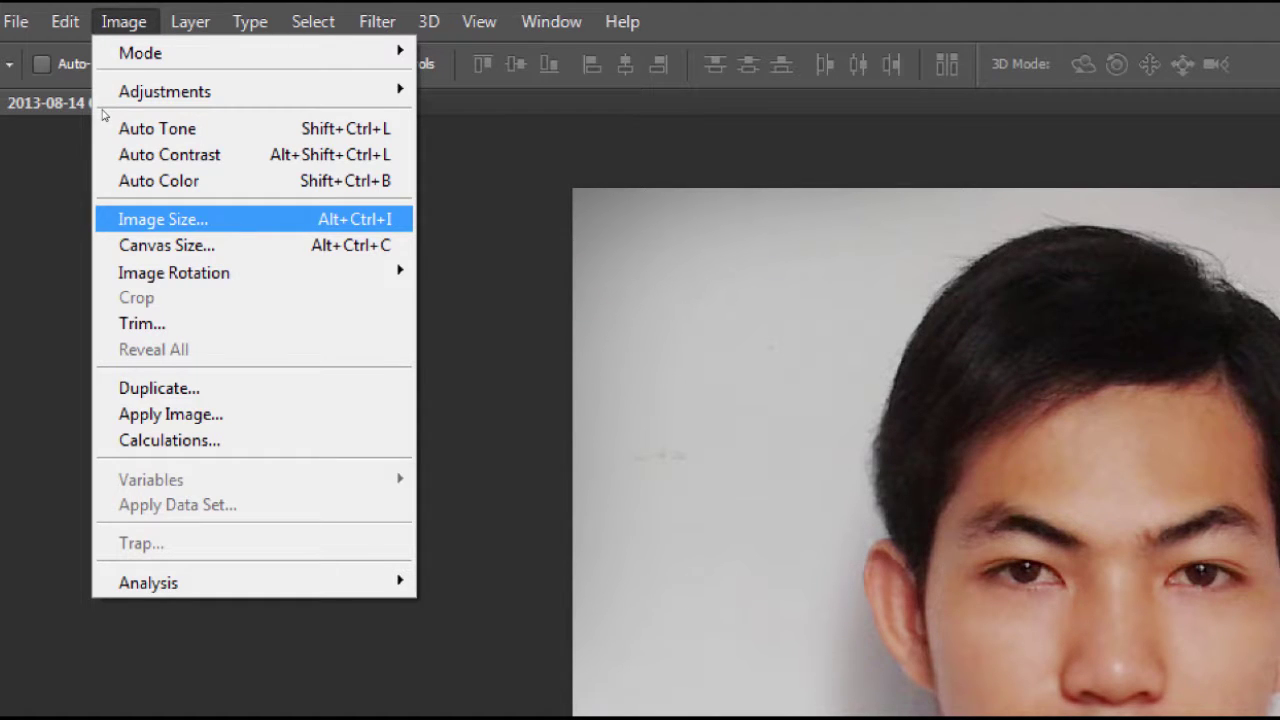
key(Return)
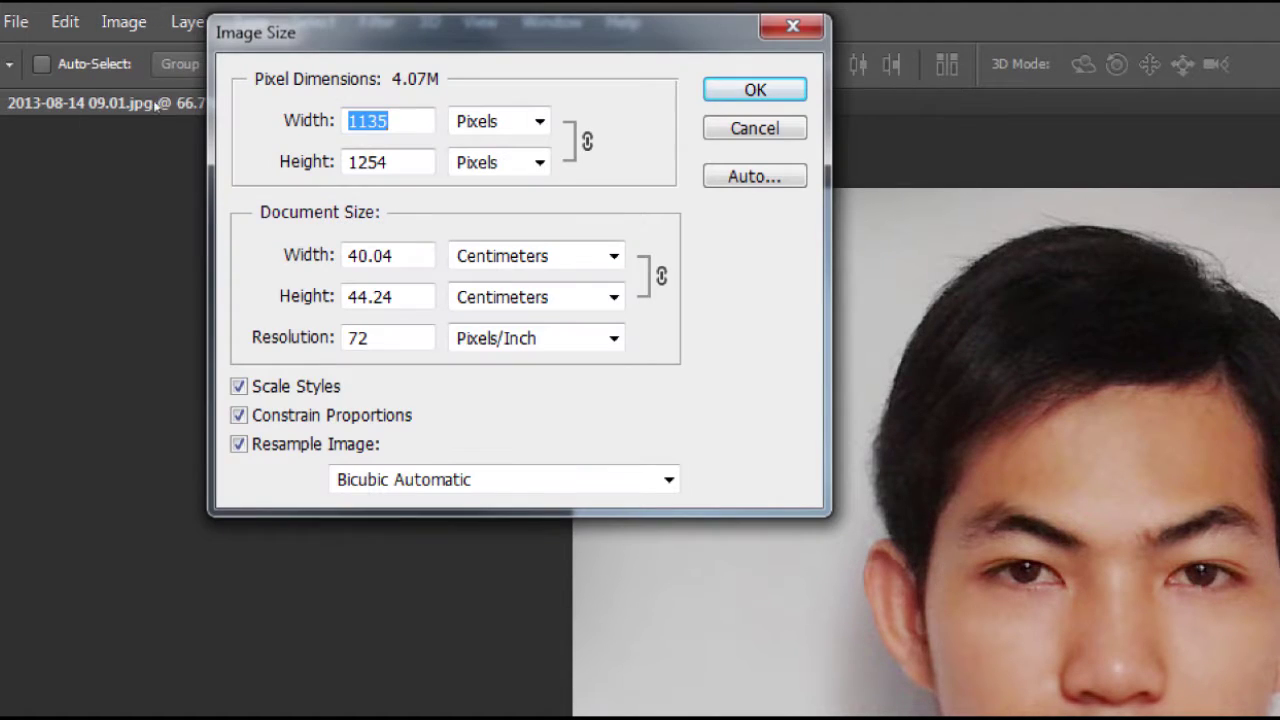
drag(290, 42, 335, 142)
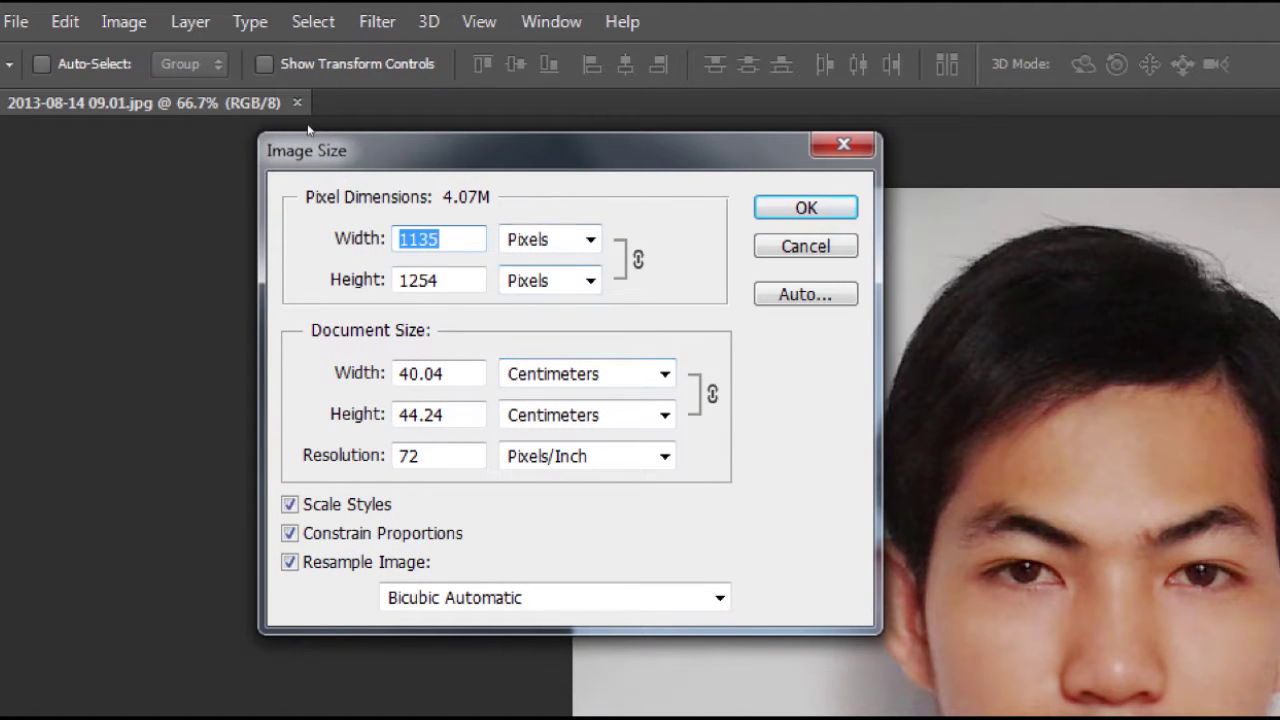
Step through the size fields' unit lists, switching the Document Size unit to Inches
key(Tab)
key(alt+Down)
key(Up)
key(Escape)
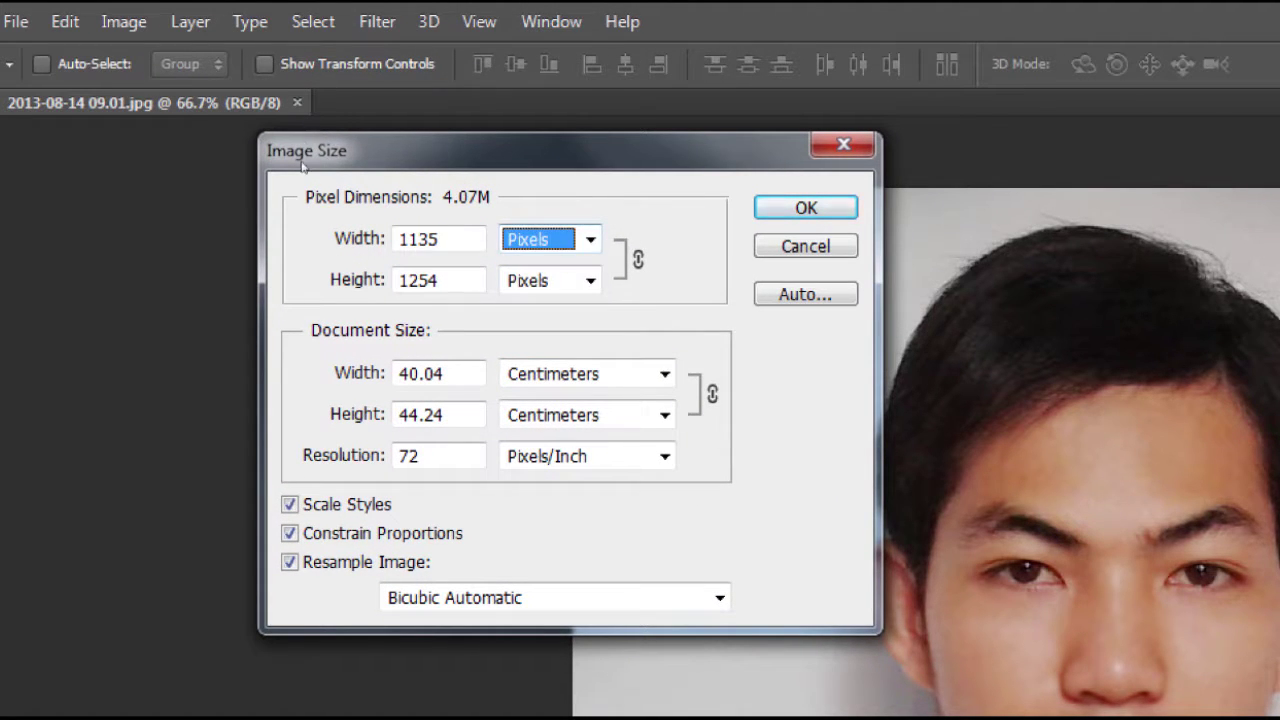
key(Tab)
key(Tab)
key(Tab)
key(alt+Down)
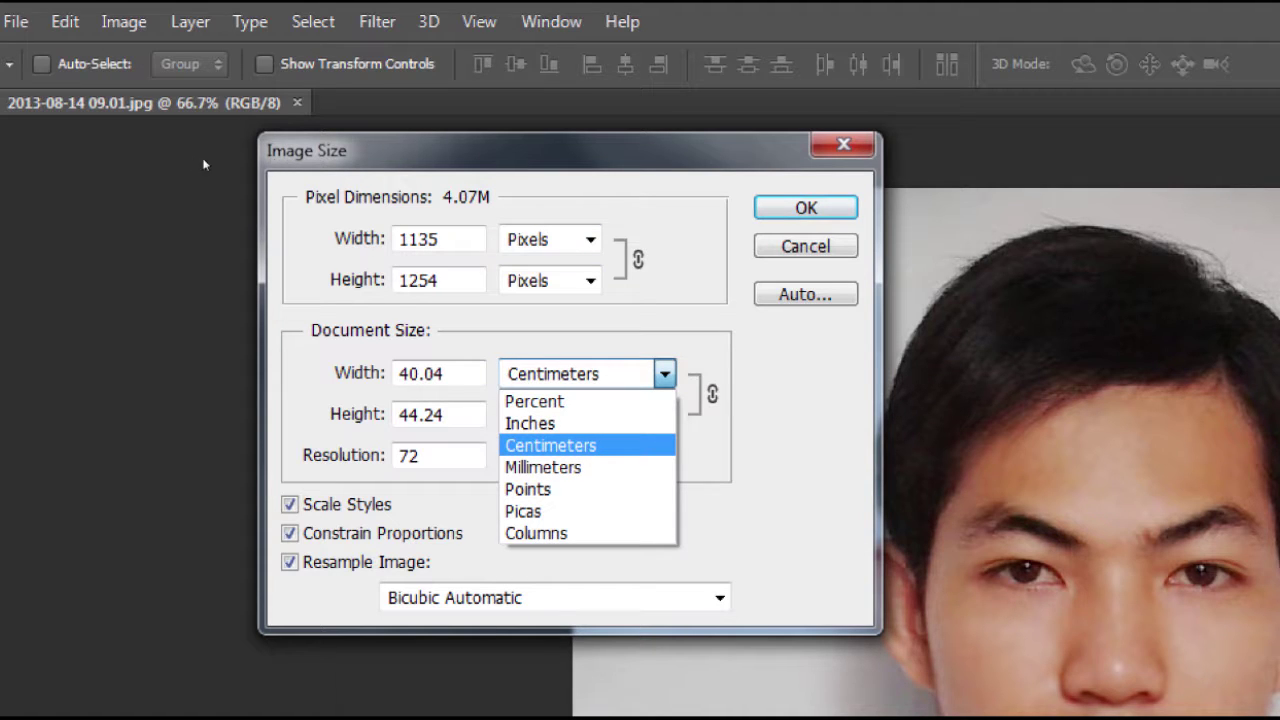
key(Escape)
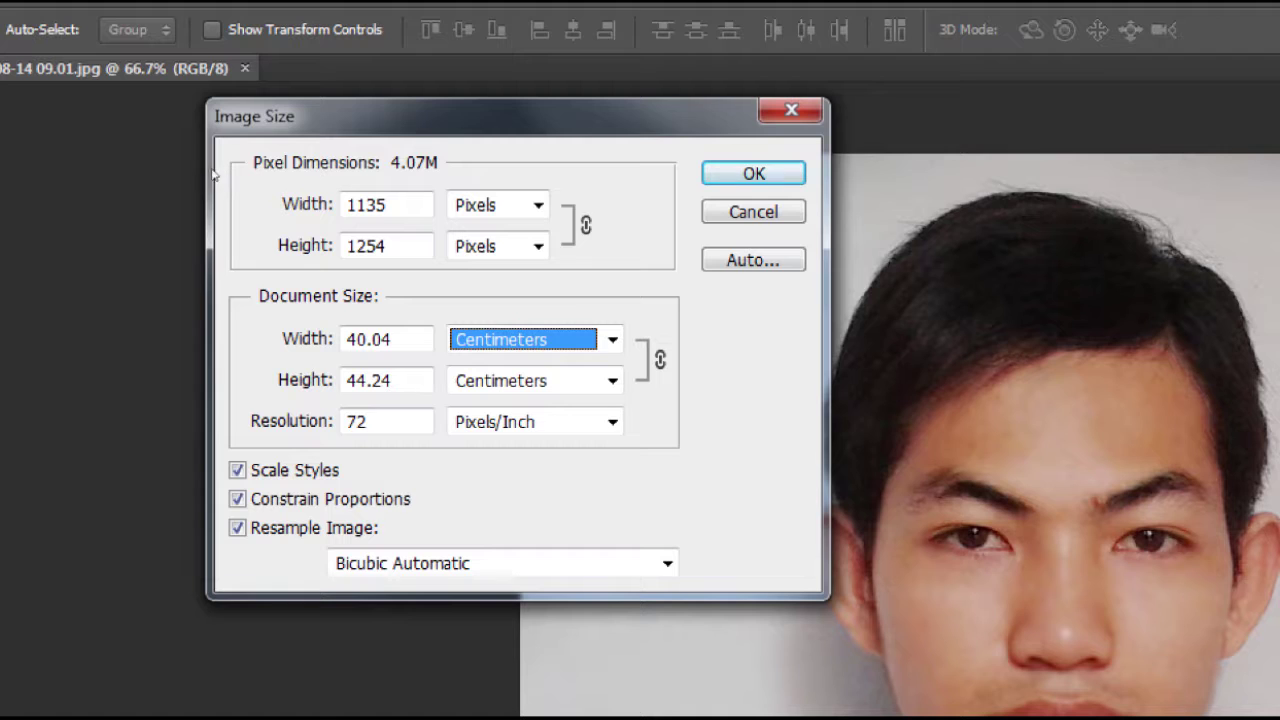
key(alt+Down)
key(Up)
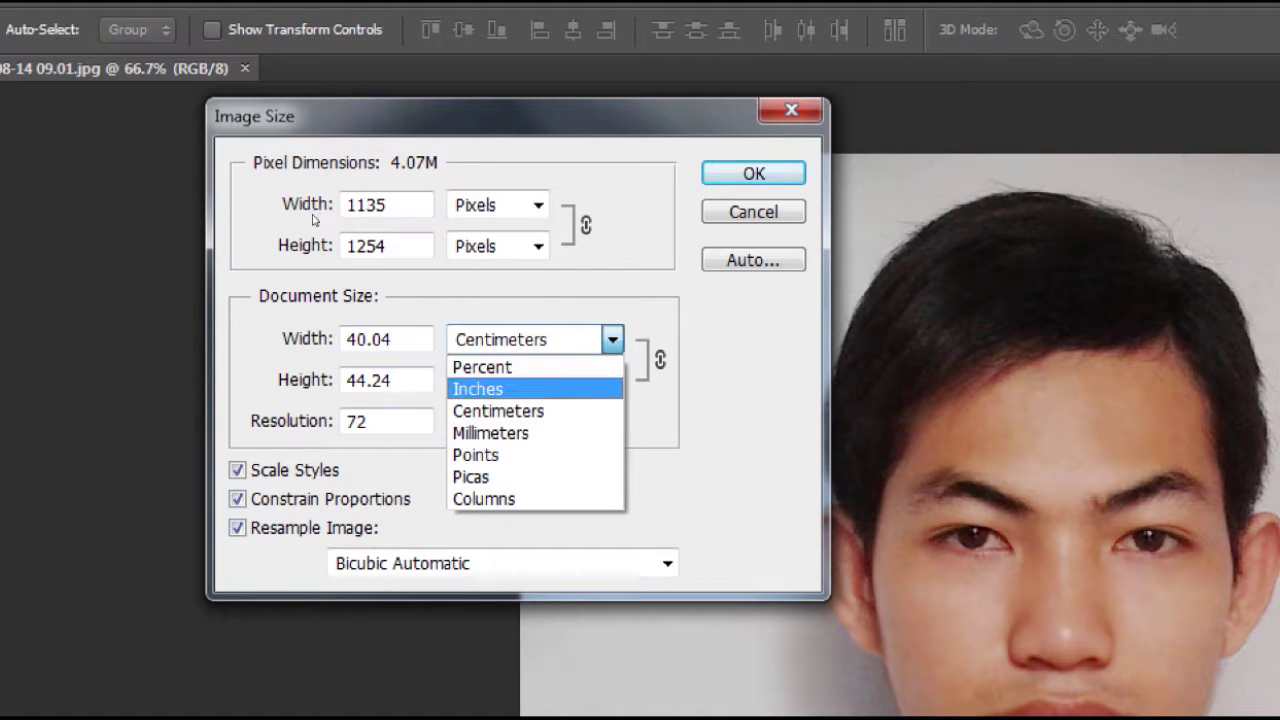
key(Return)
Try other Document Size units, then settle on Centimeters (40.04 × 44.24 cm)
key(alt+Down)
key(Down)
key(Down)
key(Down)
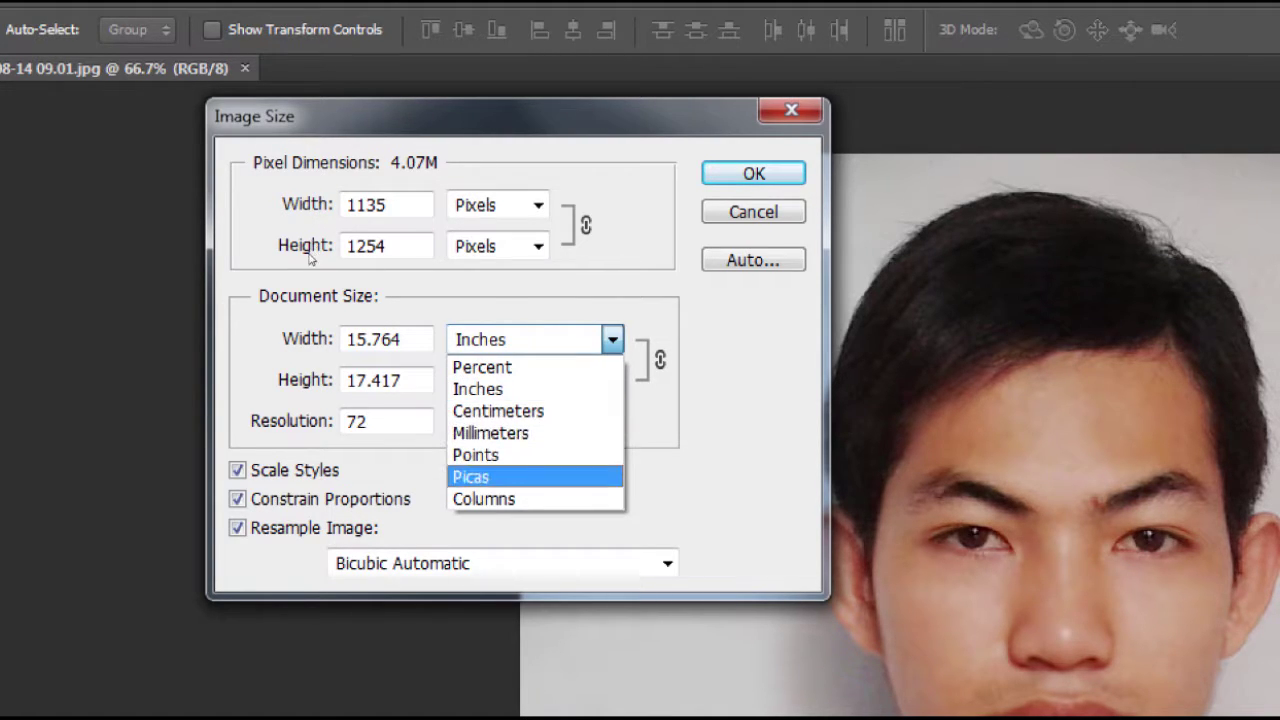
key(Up)
key(Up)
key(Down)
key(Return)
key(alt+Down)
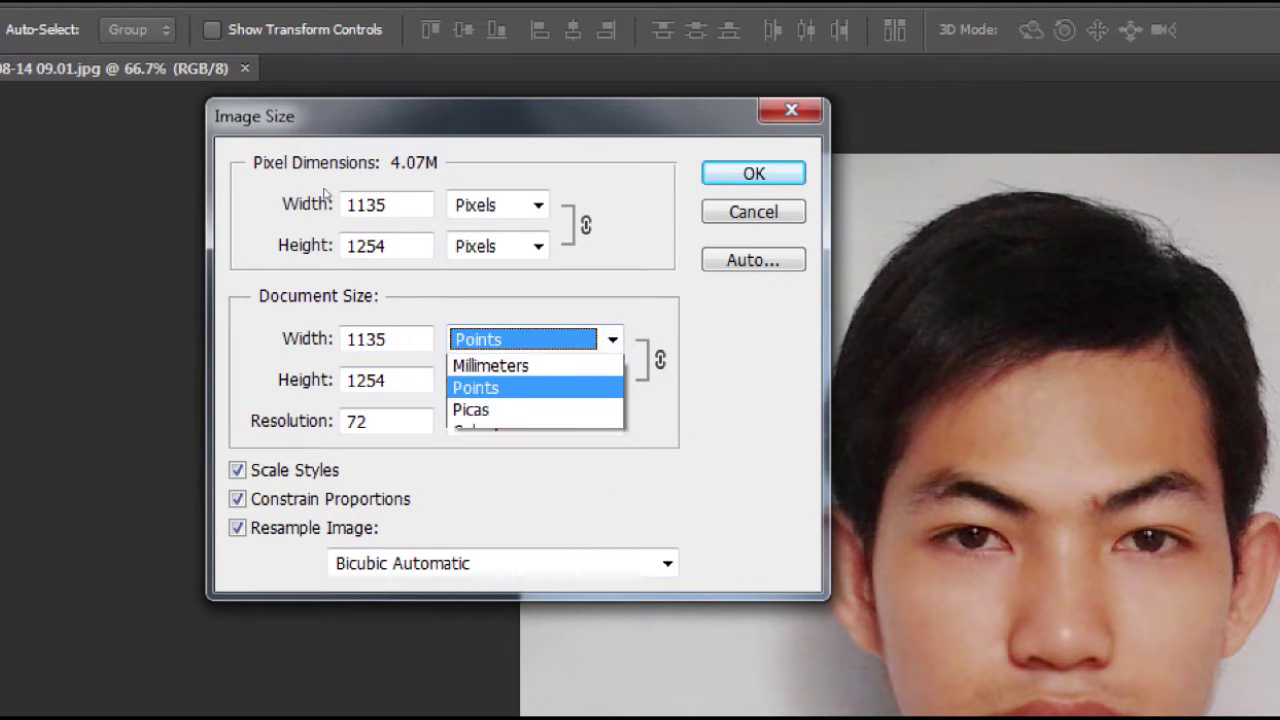
key(Up)
key(Up)
key(Up)
key(Down)
key(Return)
key(alt+Down)
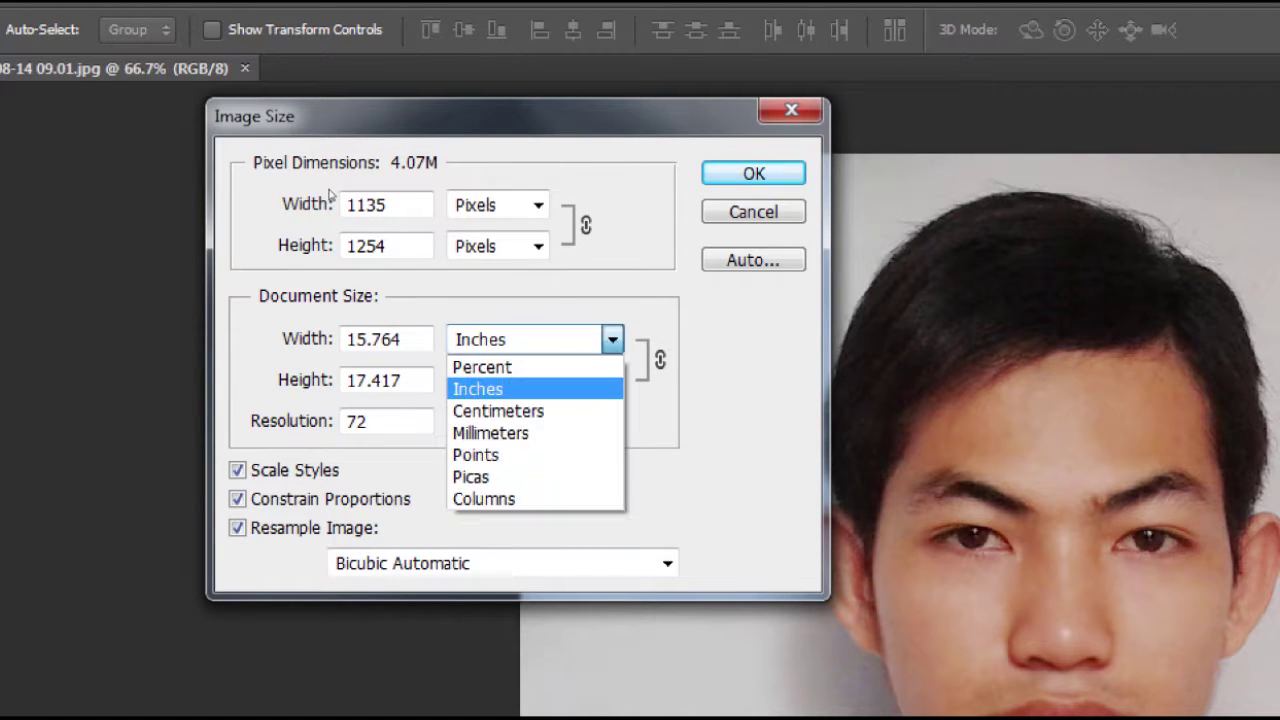
key(Up)
key(Down)
key(Down)
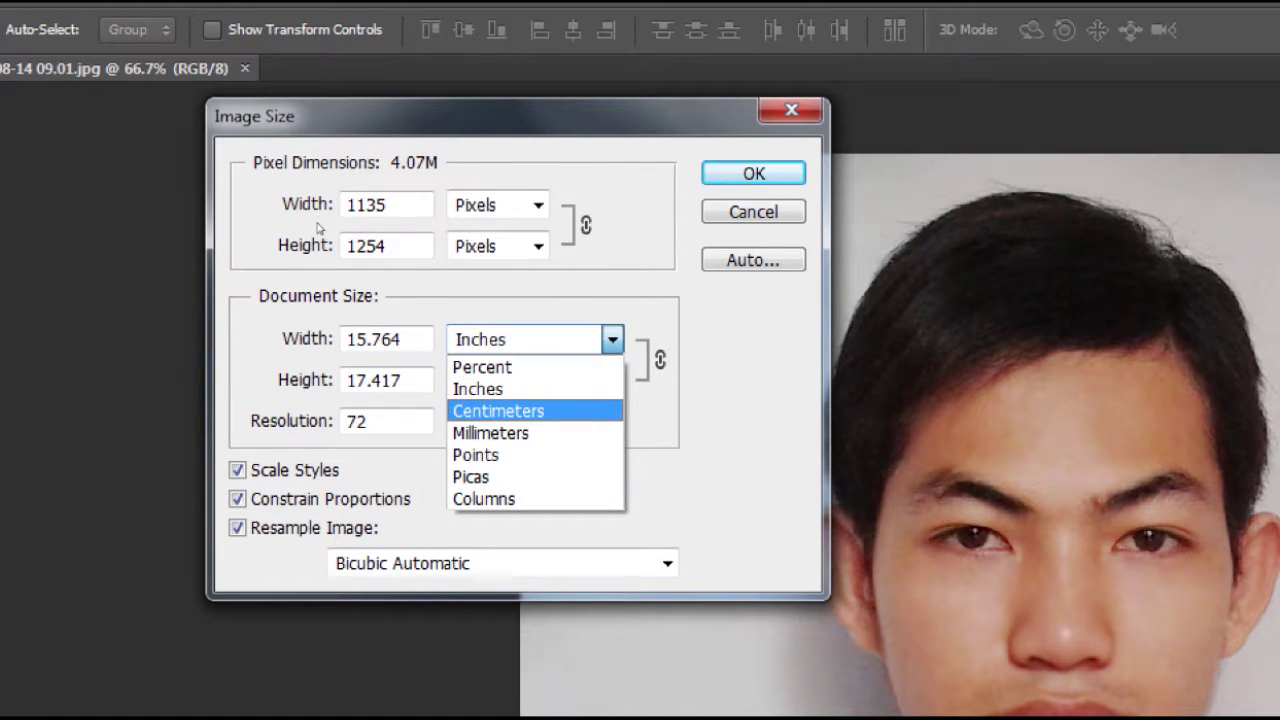
key(Return)
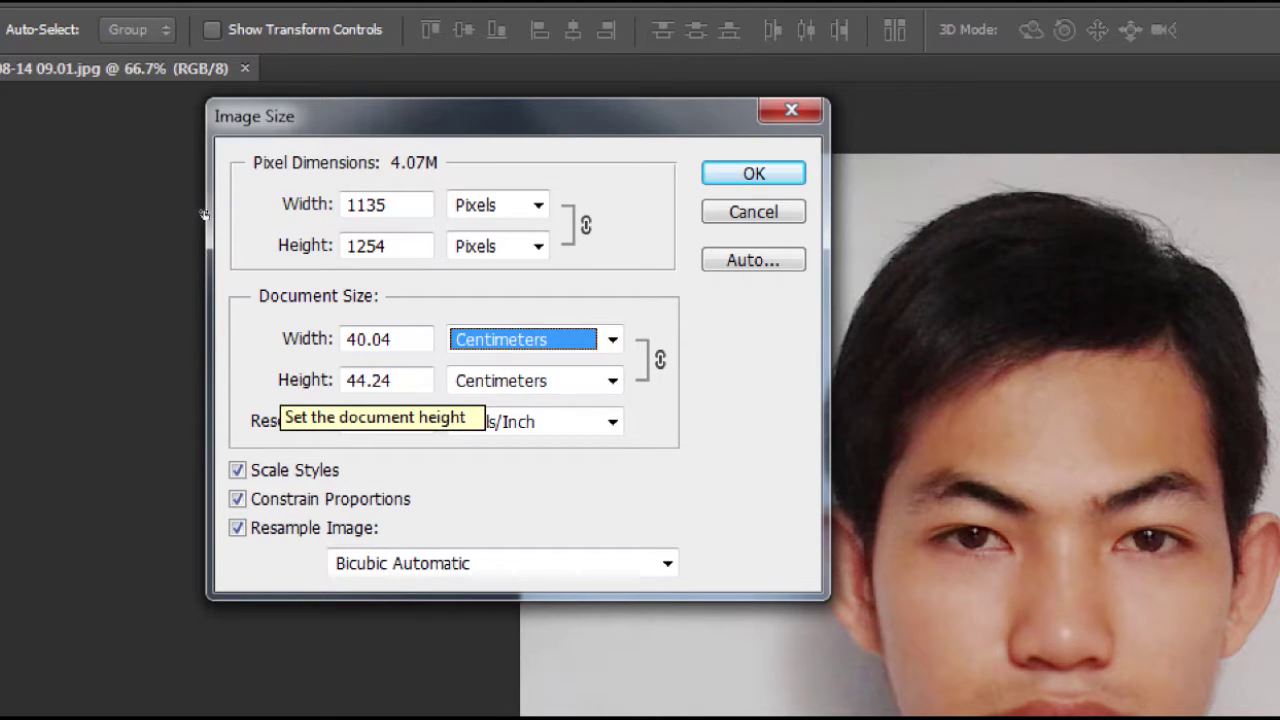
Resize the portrait at 300 ppi to 4 cm tall, about 3.62 cm wide (428 × 472 px)
key(Tab)
key(Tab)
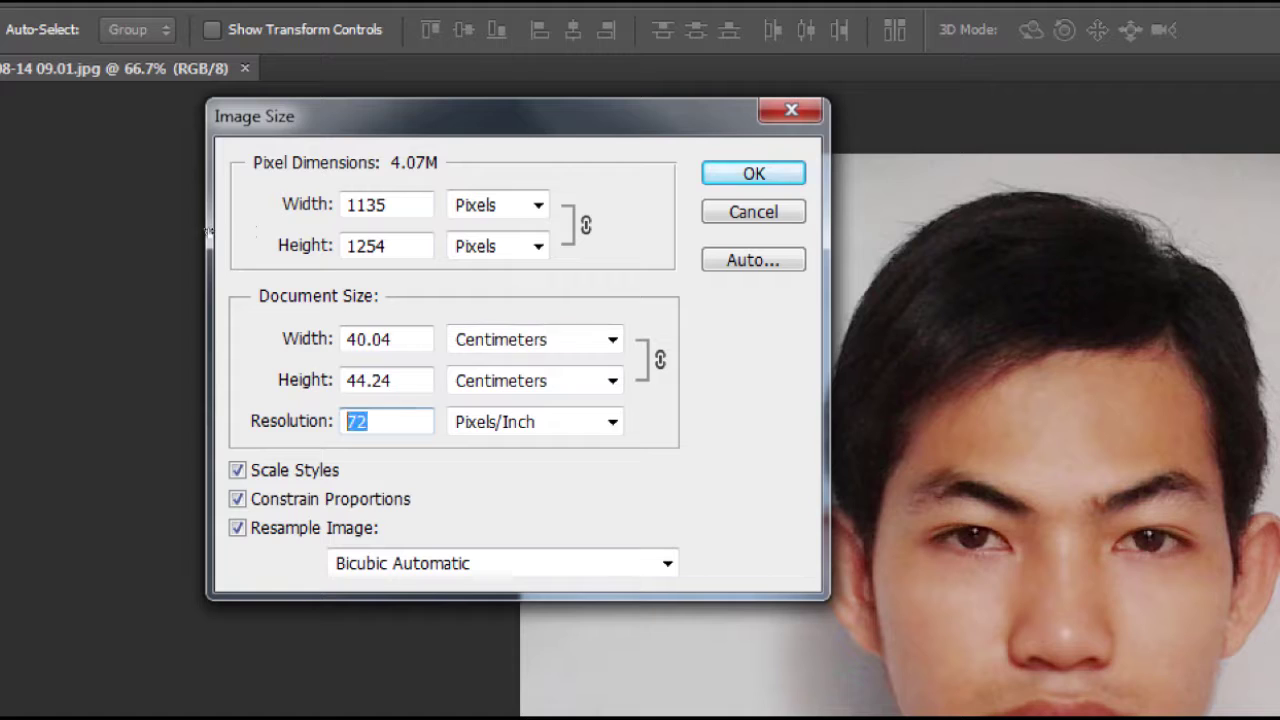
text(30)
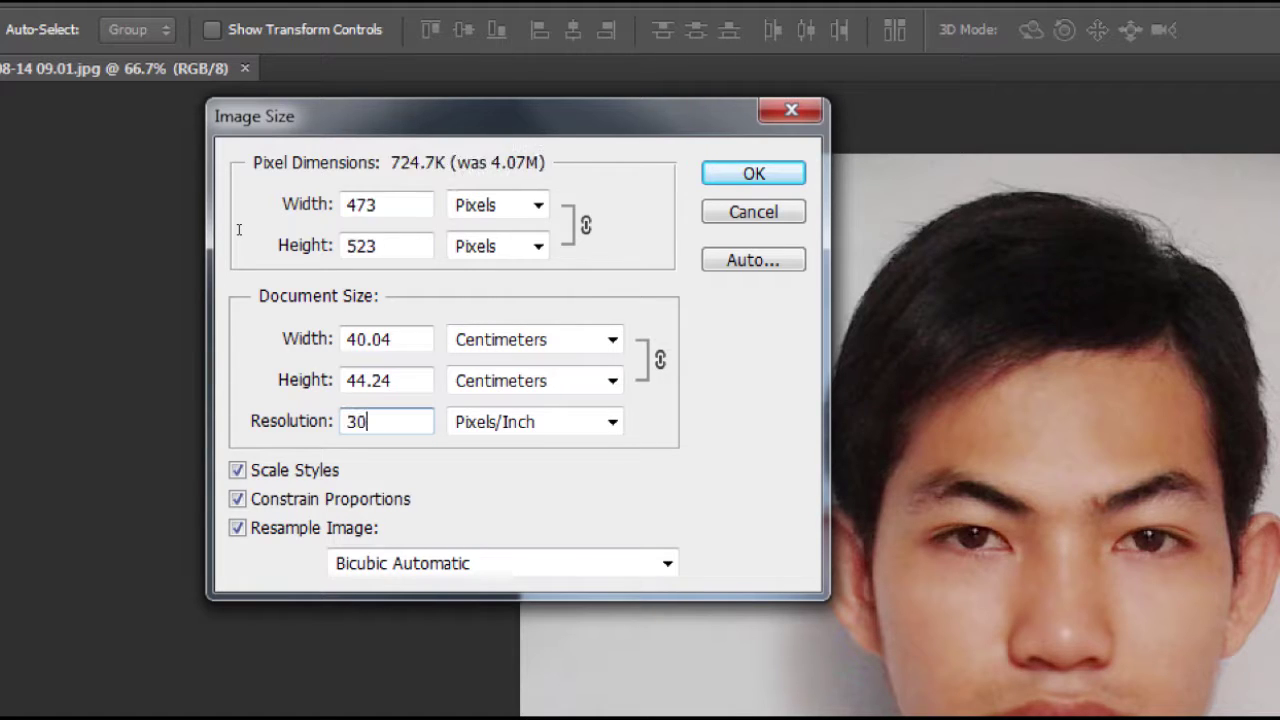
text(0)
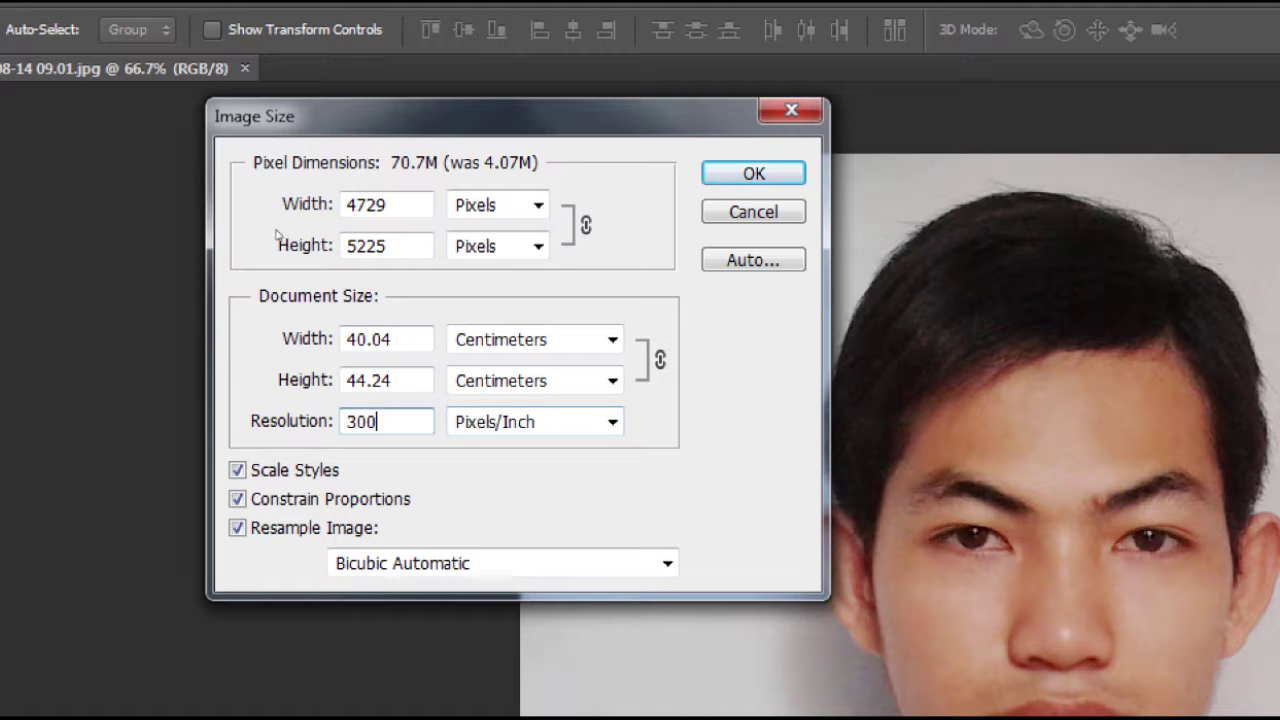
key(Tab)
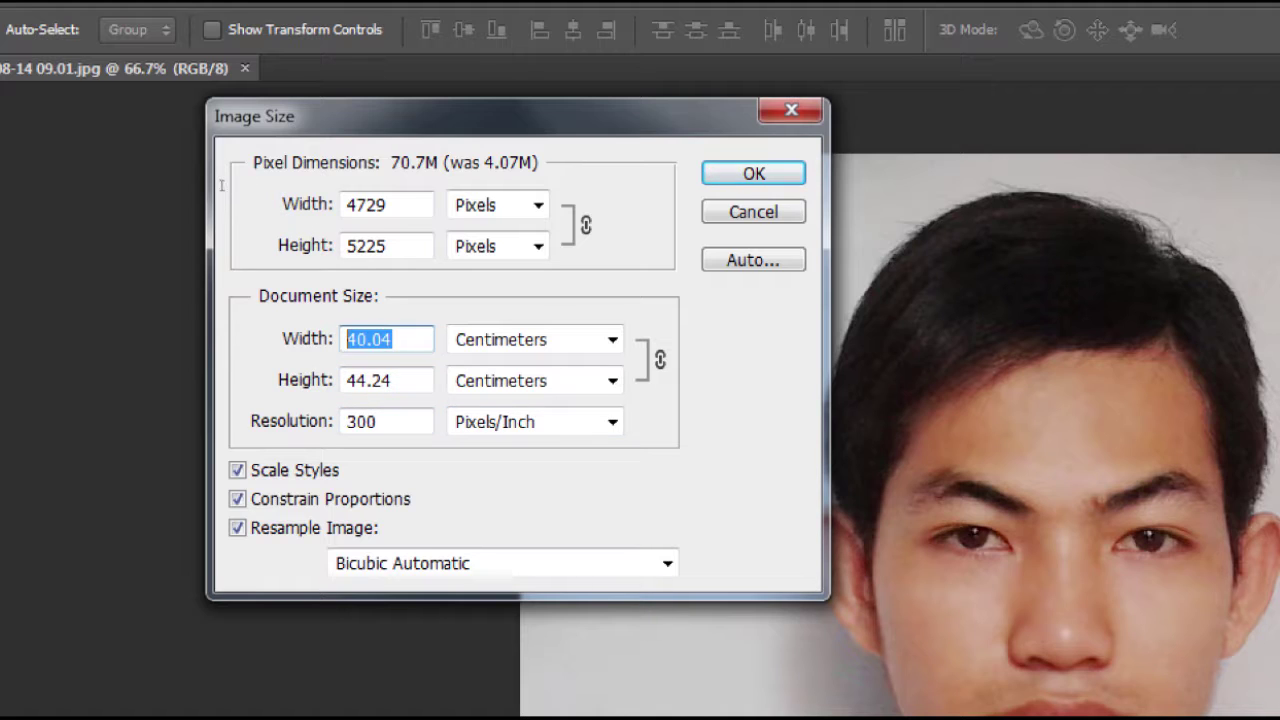
text(3.1)
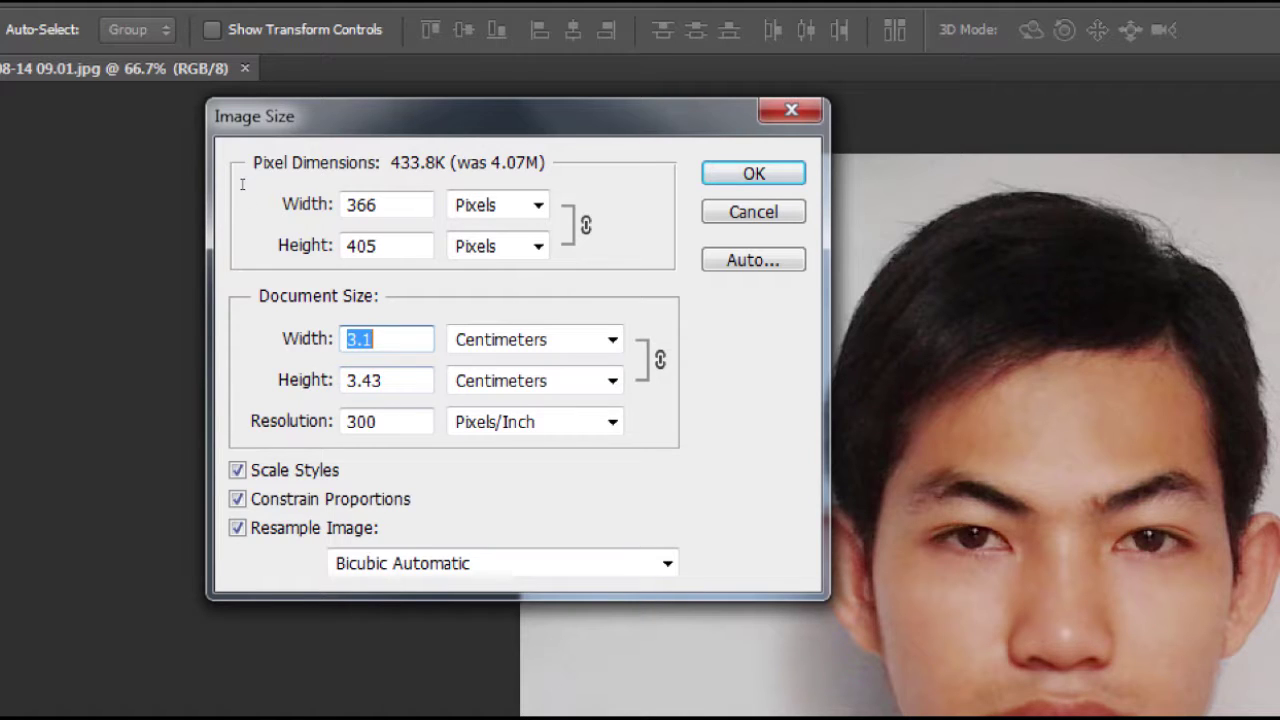
text(3)
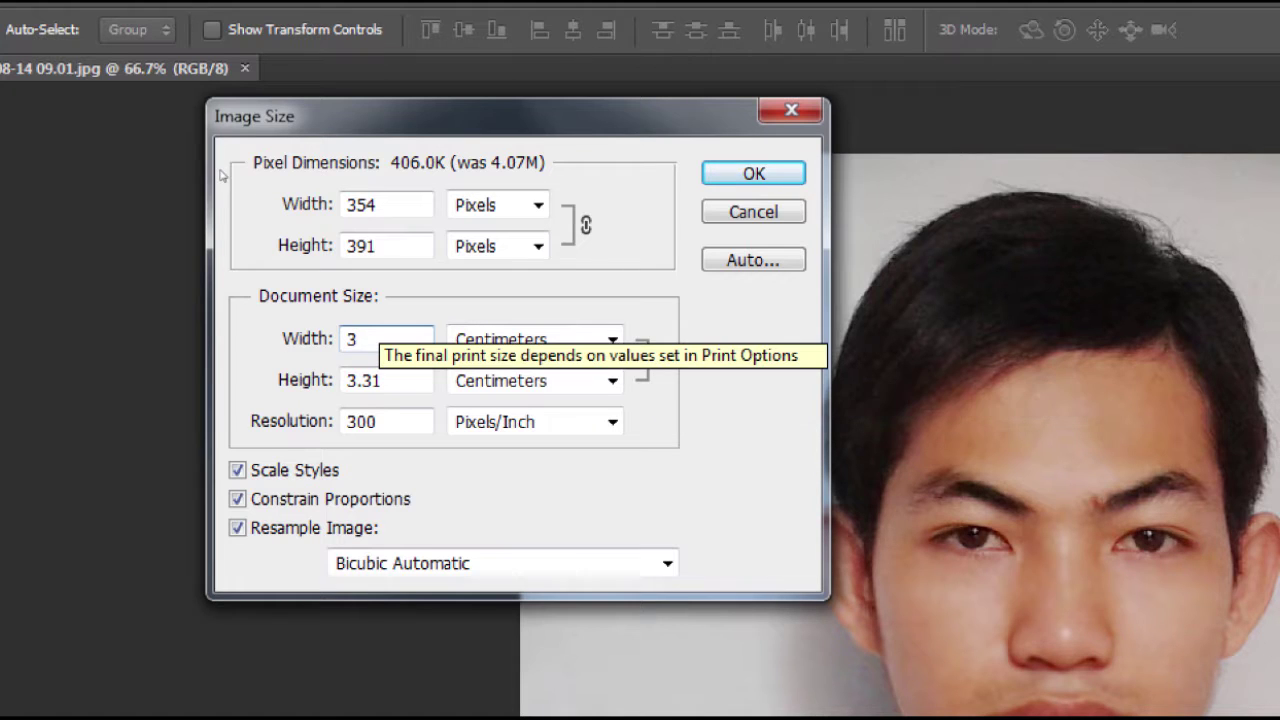
key(ctrl+a)
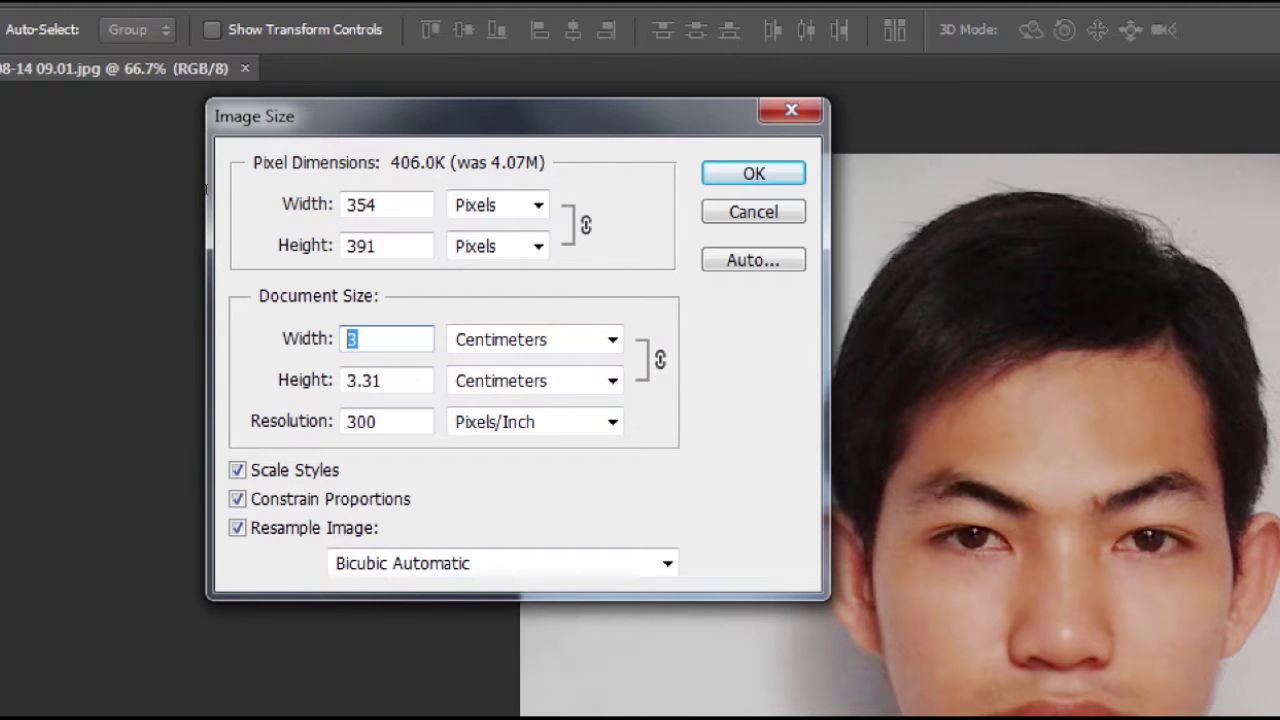
text(10)
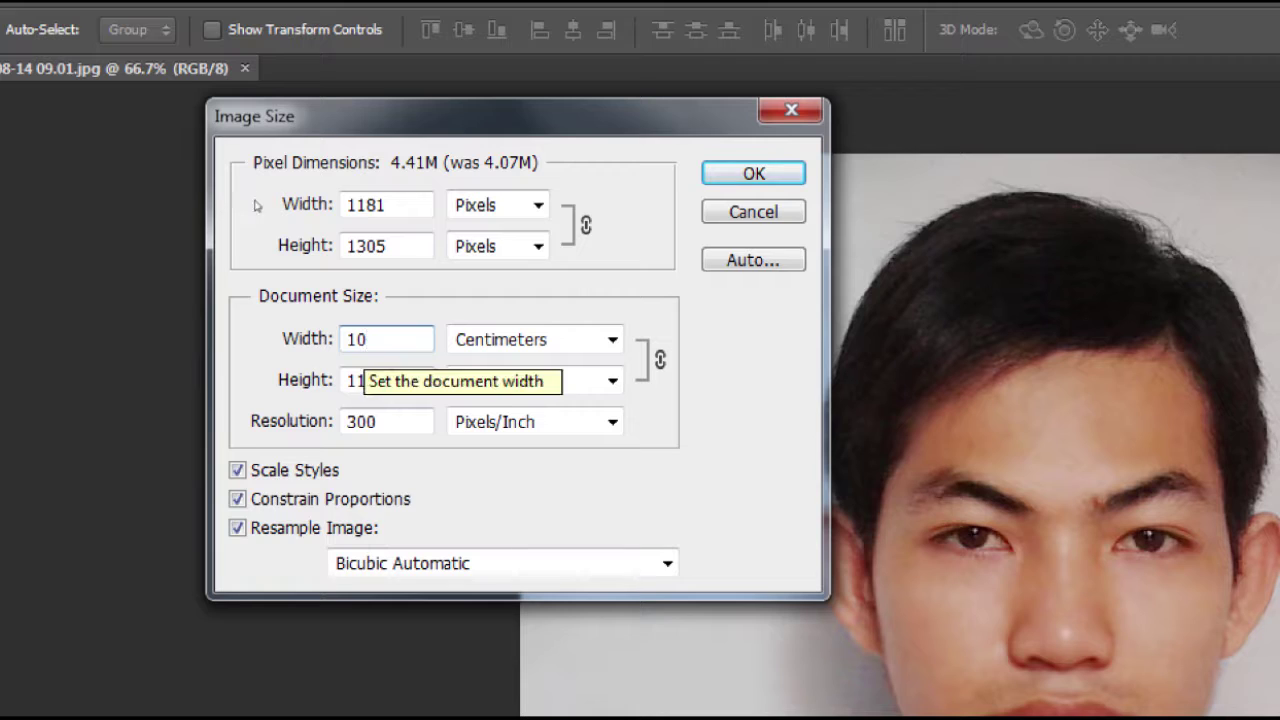
key(ctrl+a)
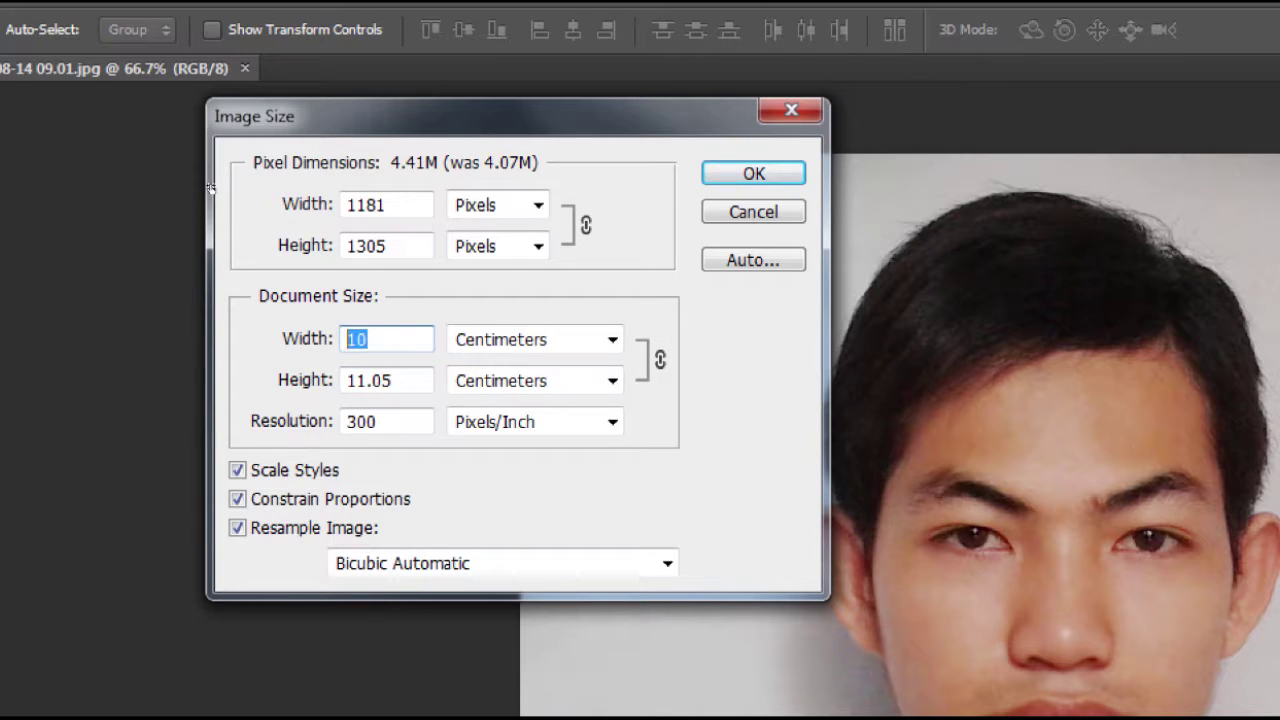
text(3)
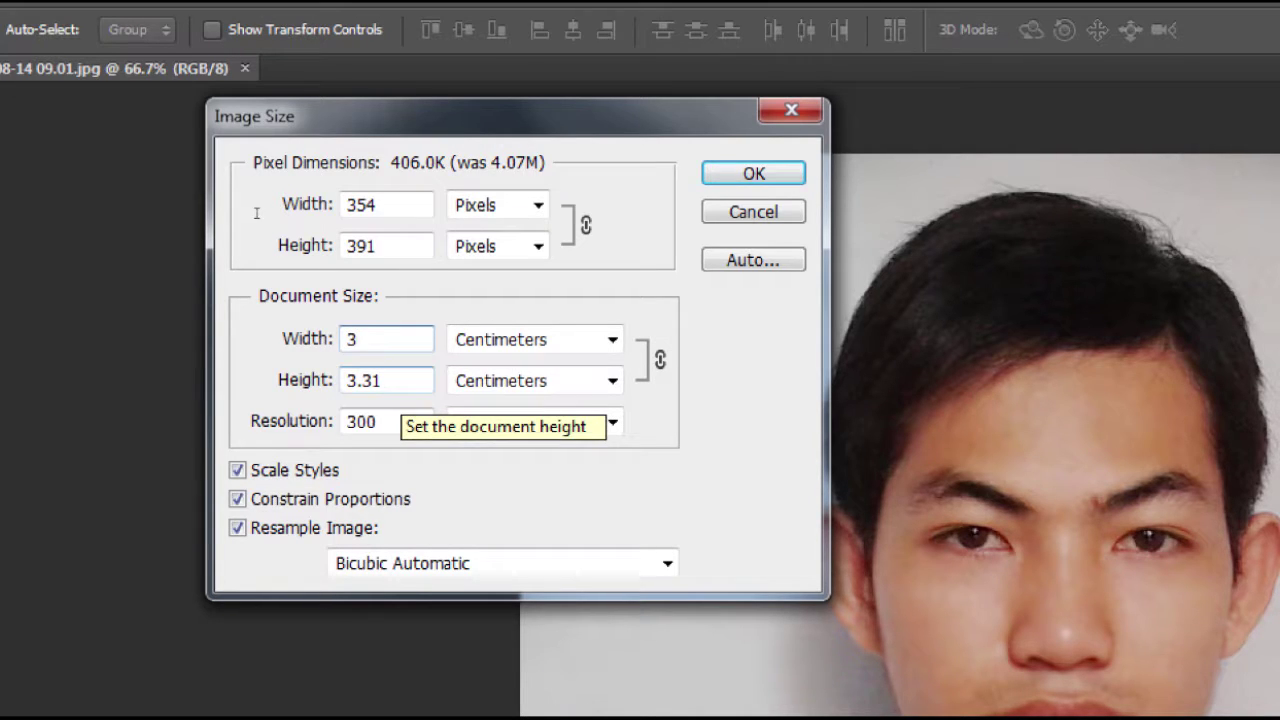
key(Tab)
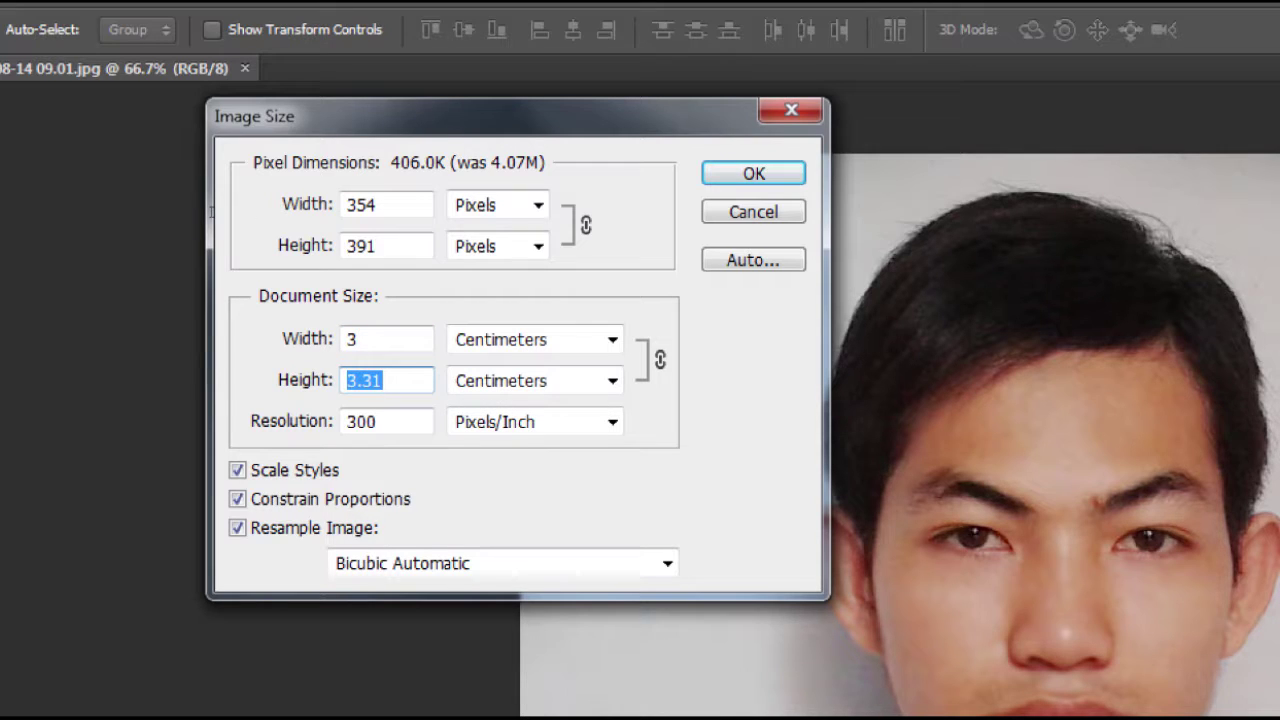
text(4)
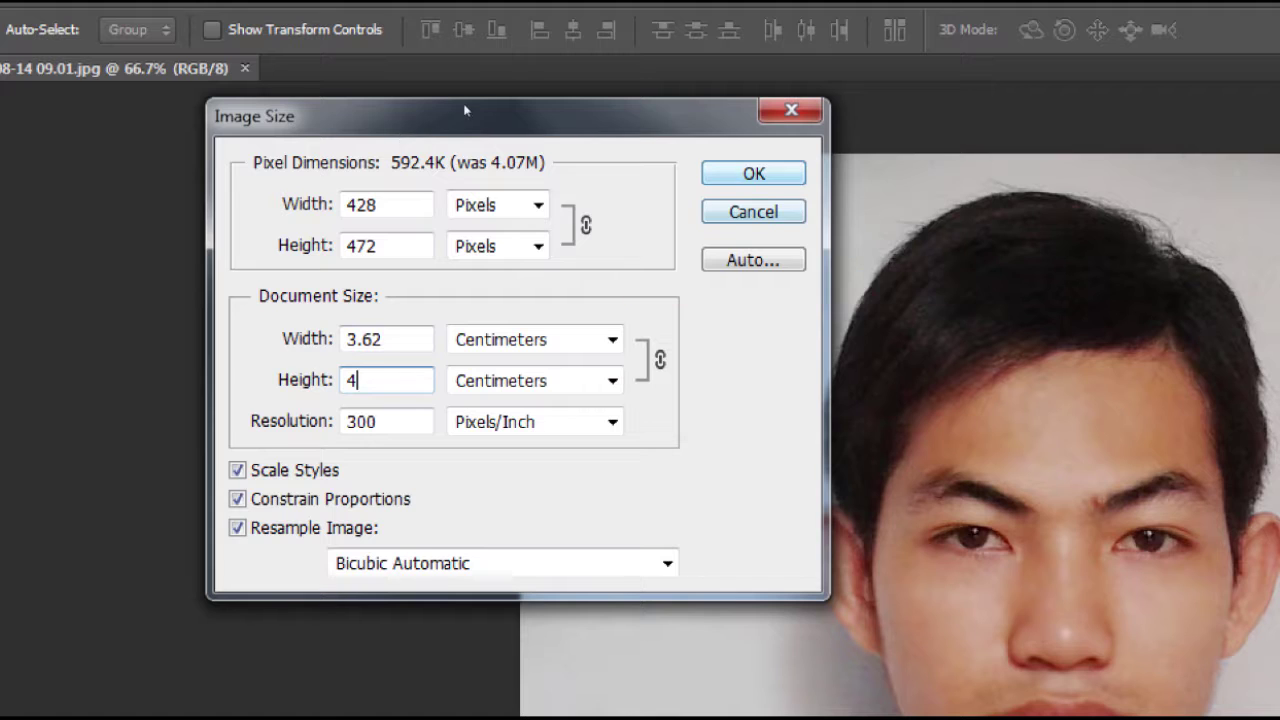
key(Return)
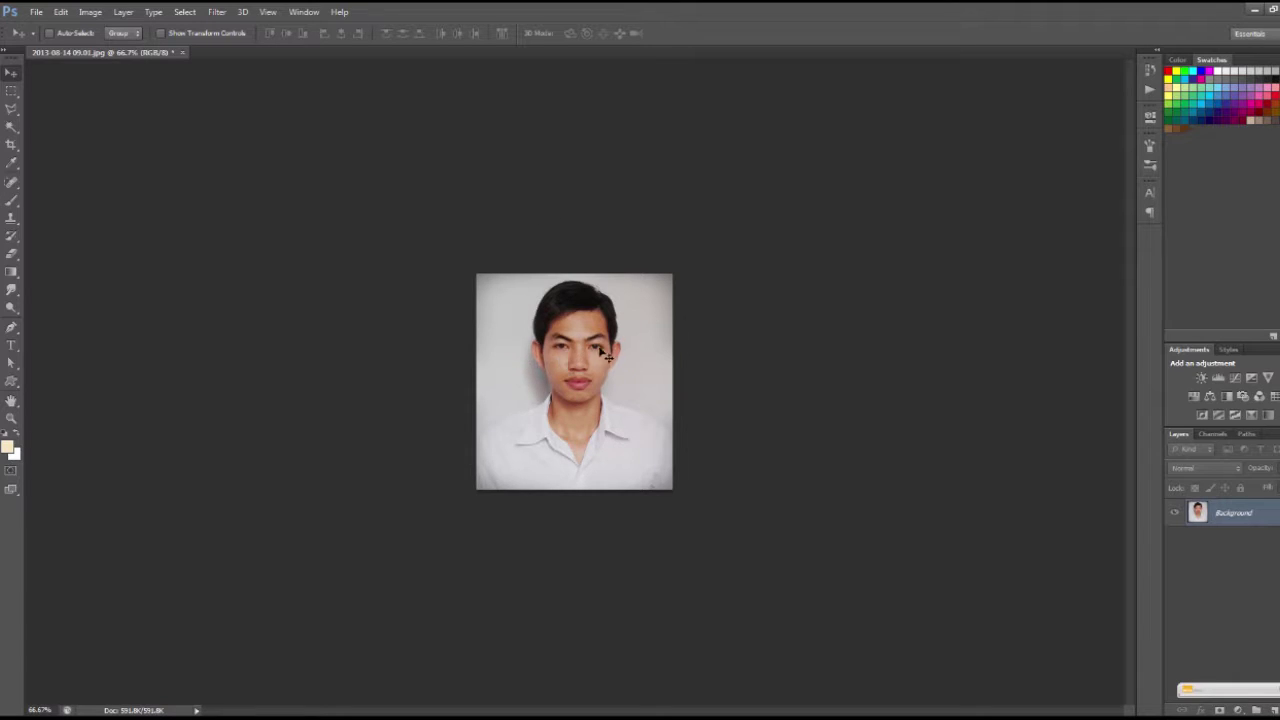
Zoom in on the resized portrait and set the view zoom to 100%
scroll(585, 365, up, 2)
scroll(595, 355, up, 3)
scroll(600, 346, up, 2)
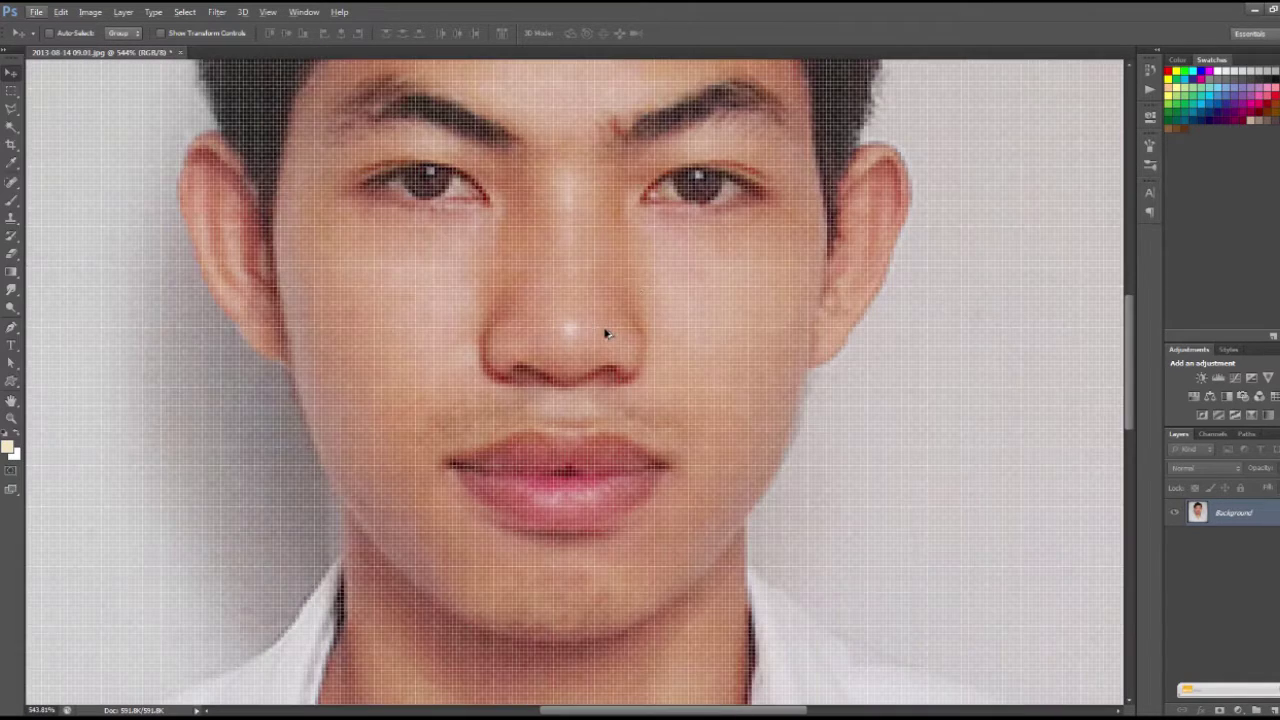
scroll(654, 209, up, 2)
scroll(650, 280, down, 1)
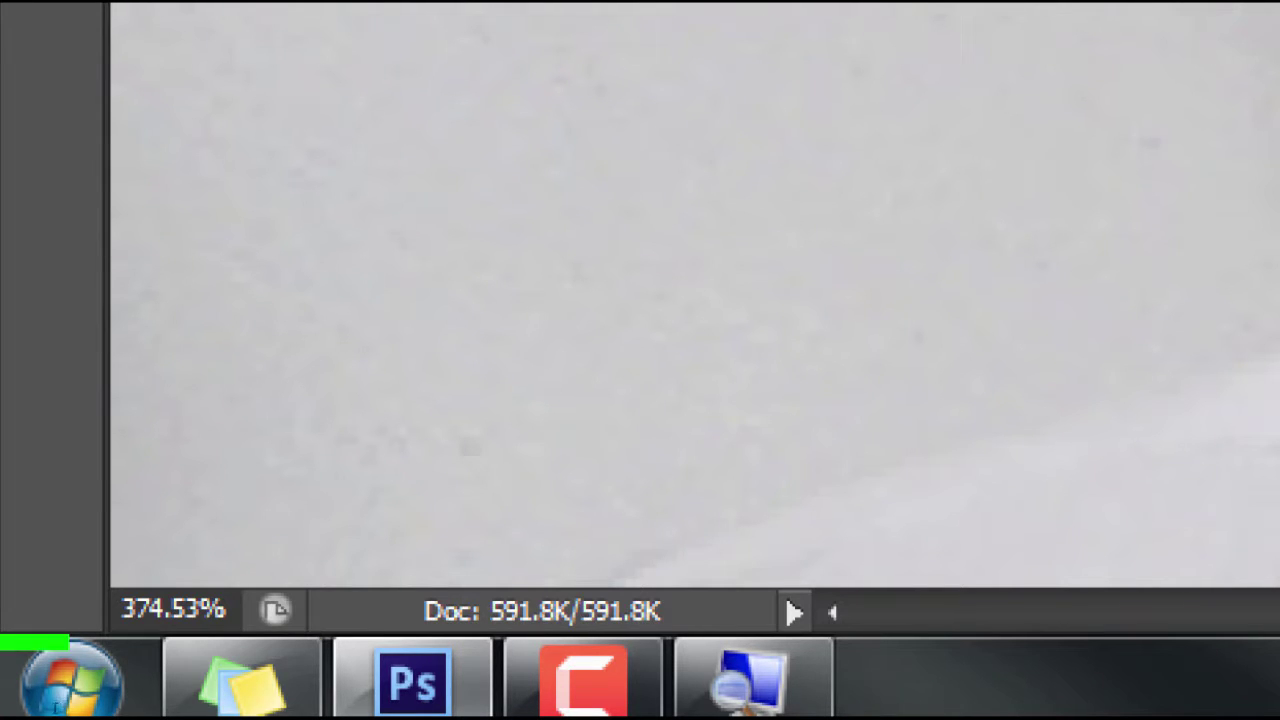
click(172, 608)
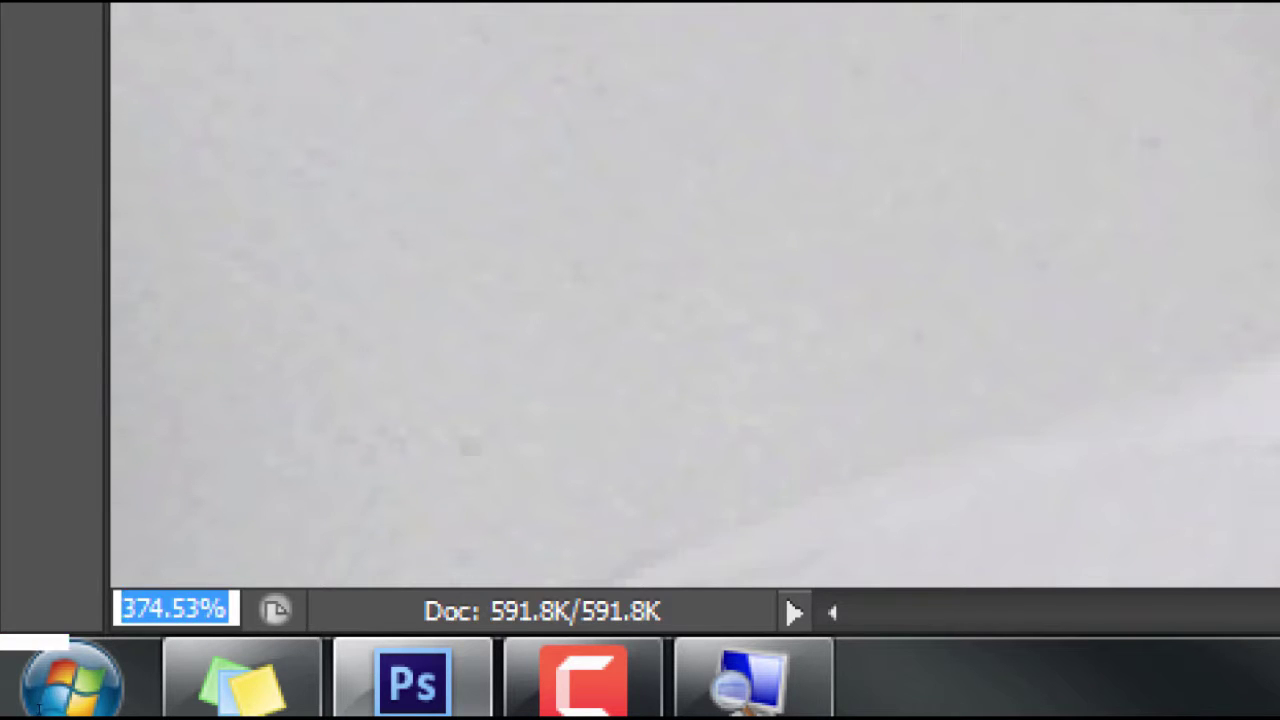
text(100)
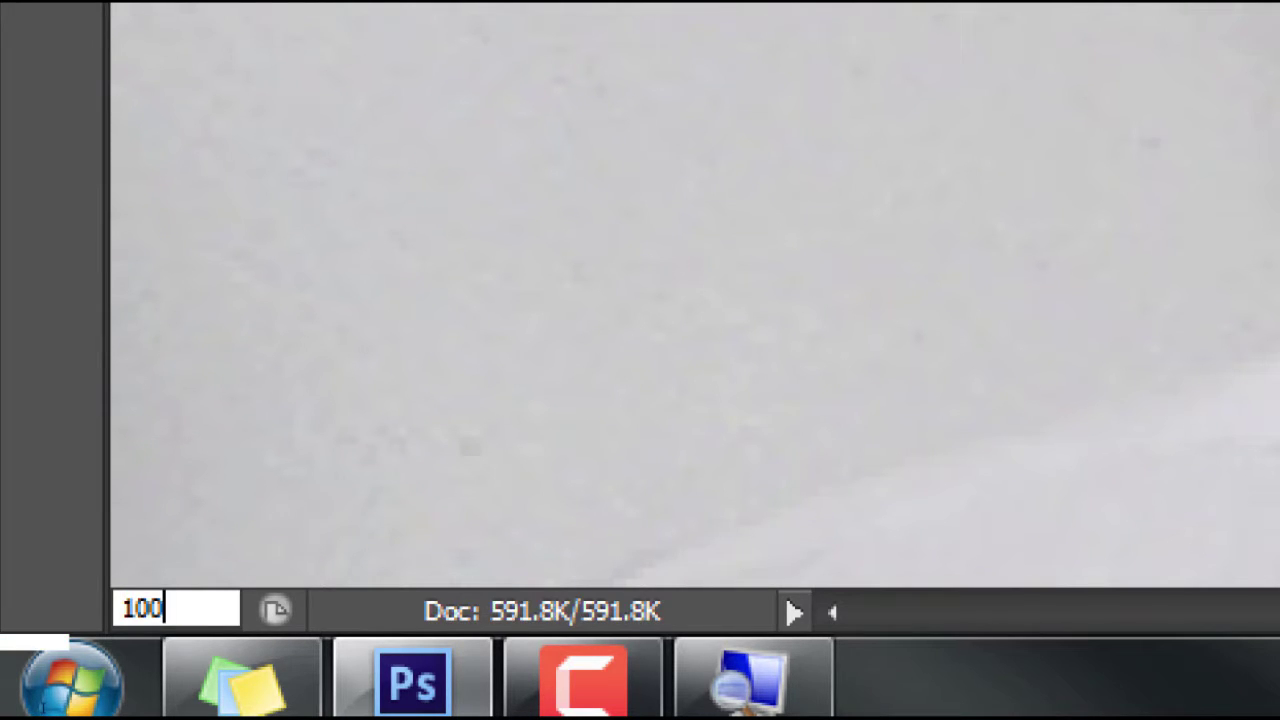
key(Return)
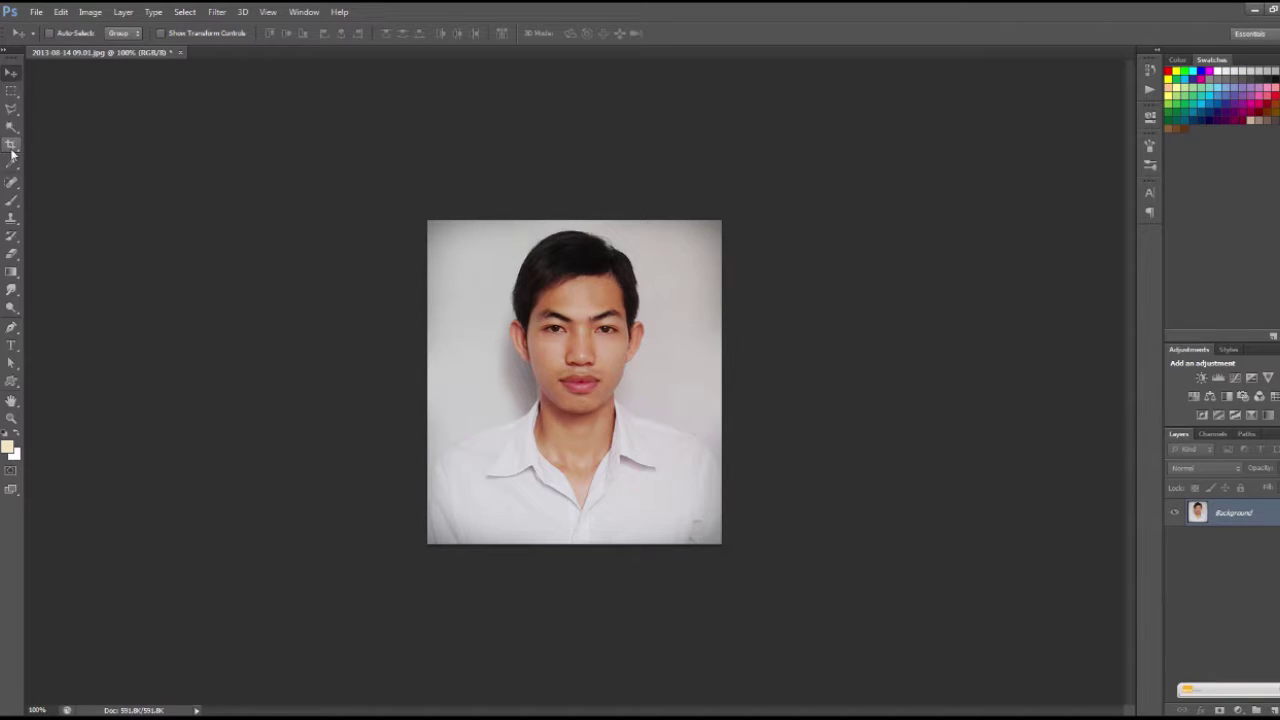
drag(12, 152, 56, 146)
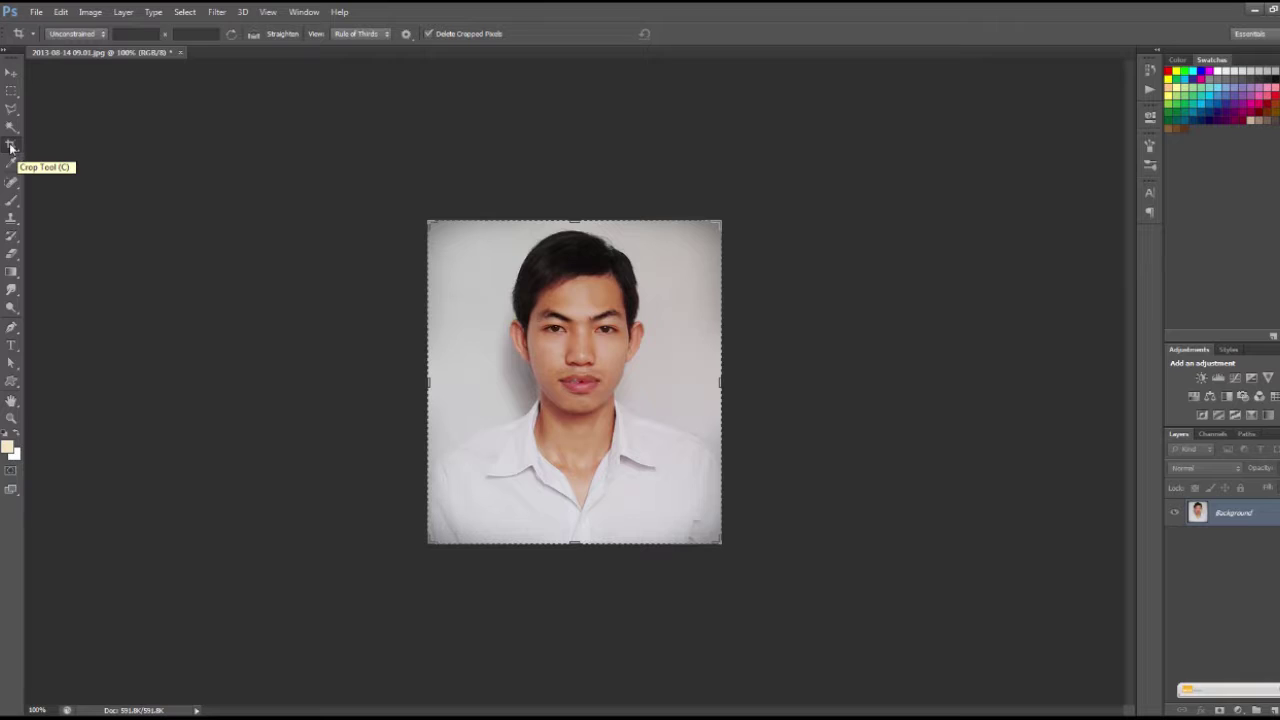
click(503, 260)
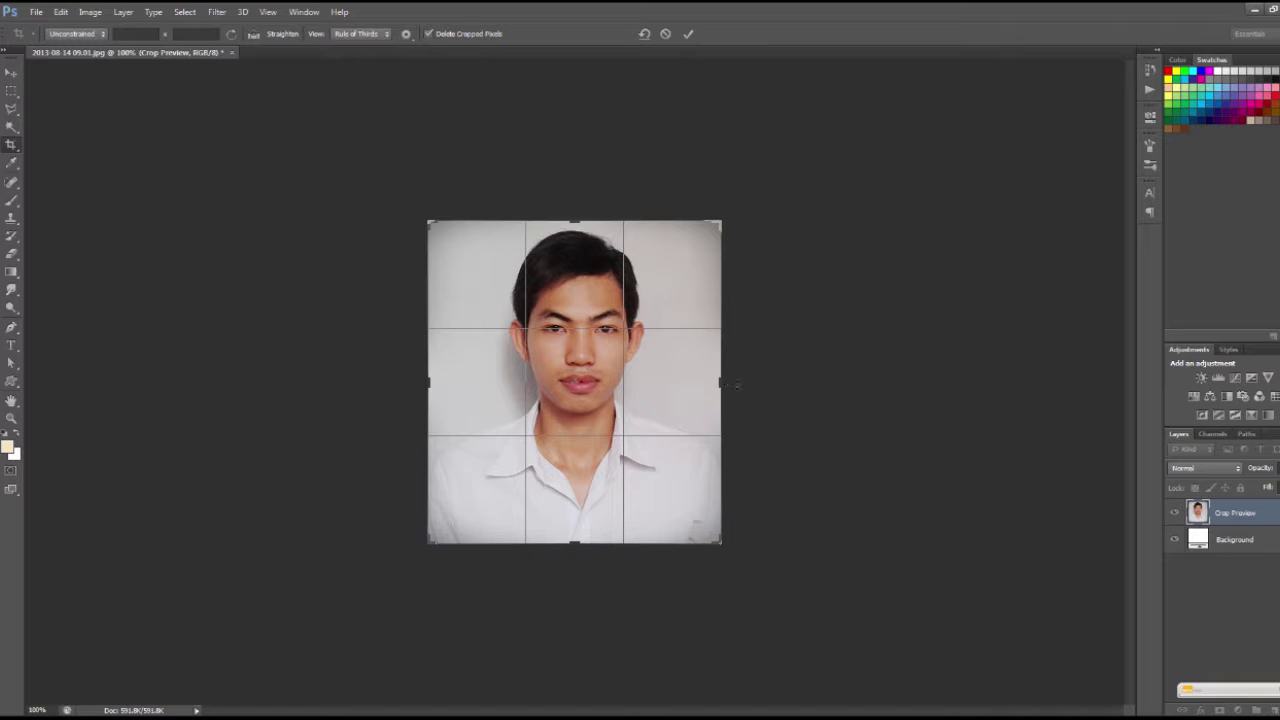
drag(737, 384, 722, 384)
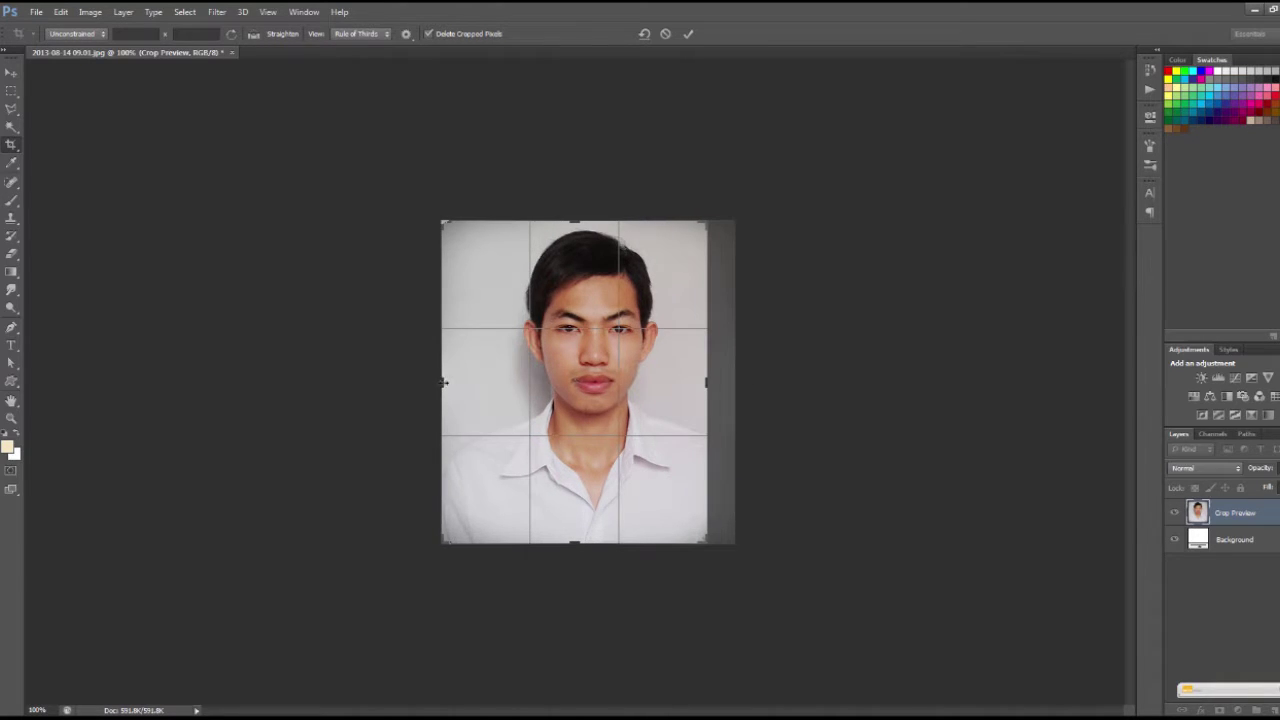
mouse_move(444, 381)
mouse_down()
mouse_move(464, 381)
mouse_move(445, 381)
mouse_up()
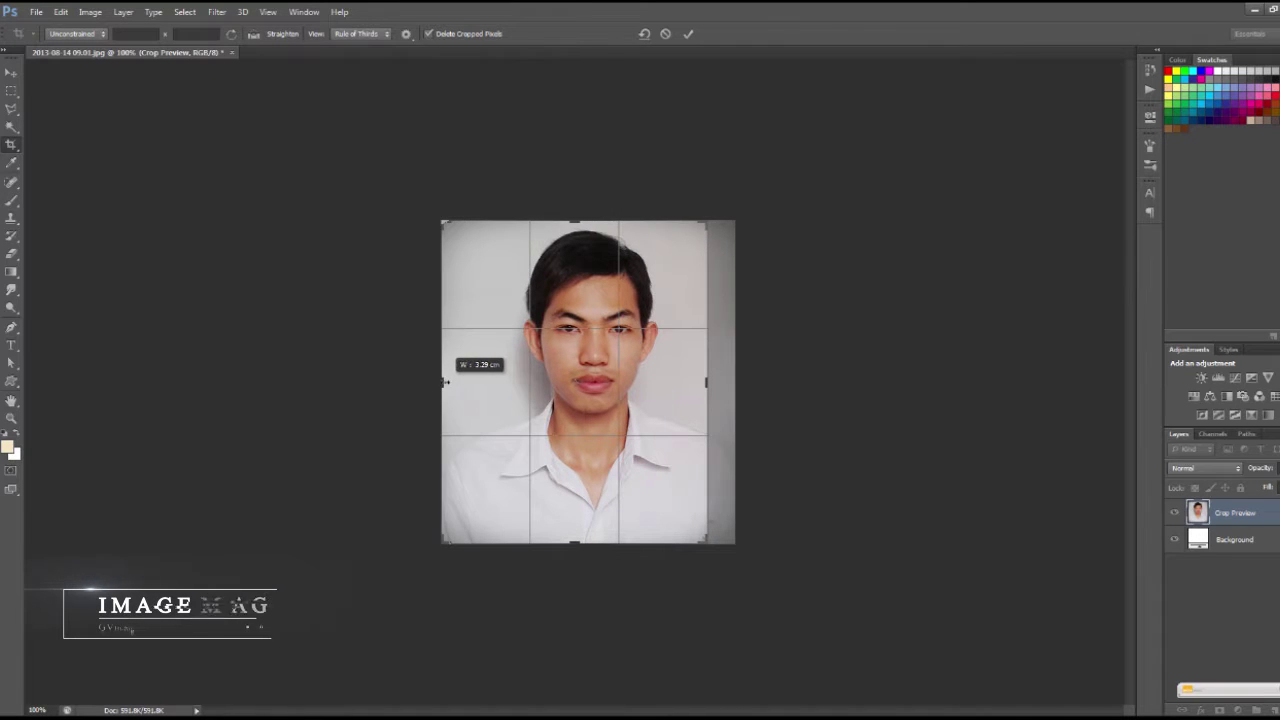
drag(707, 381, 721, 381)
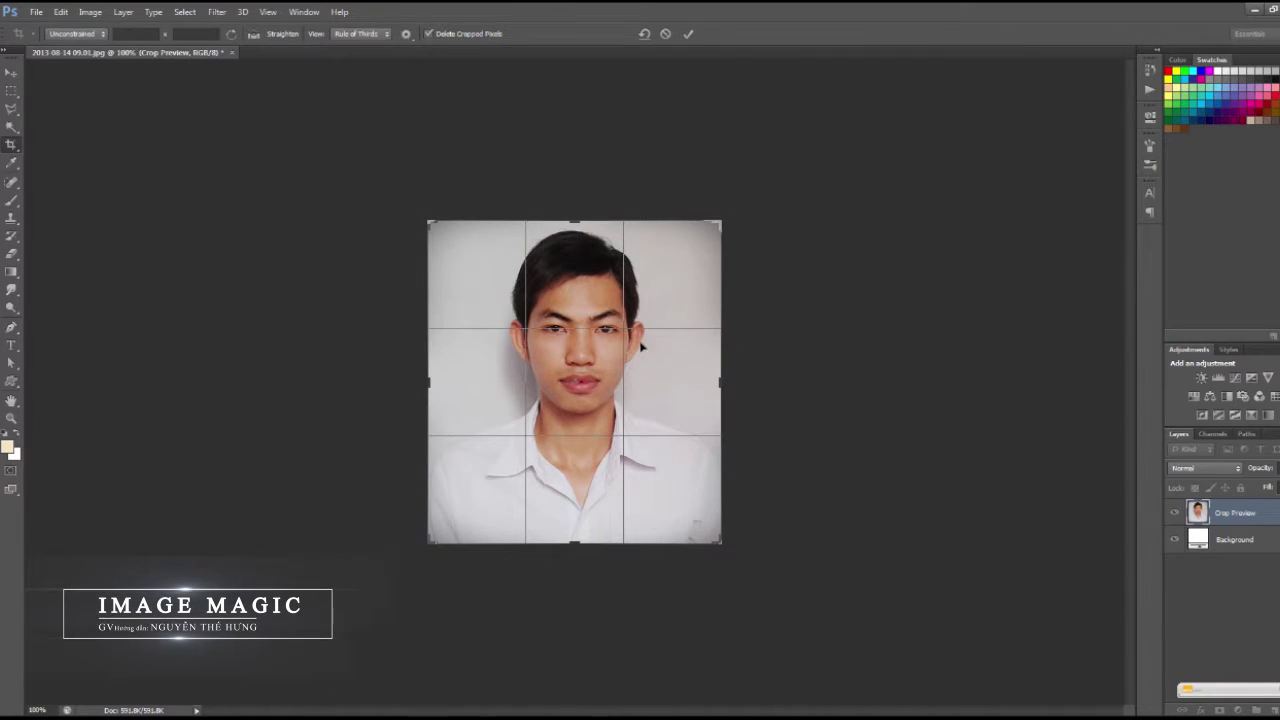
click(688, 35)
click(11, 72)
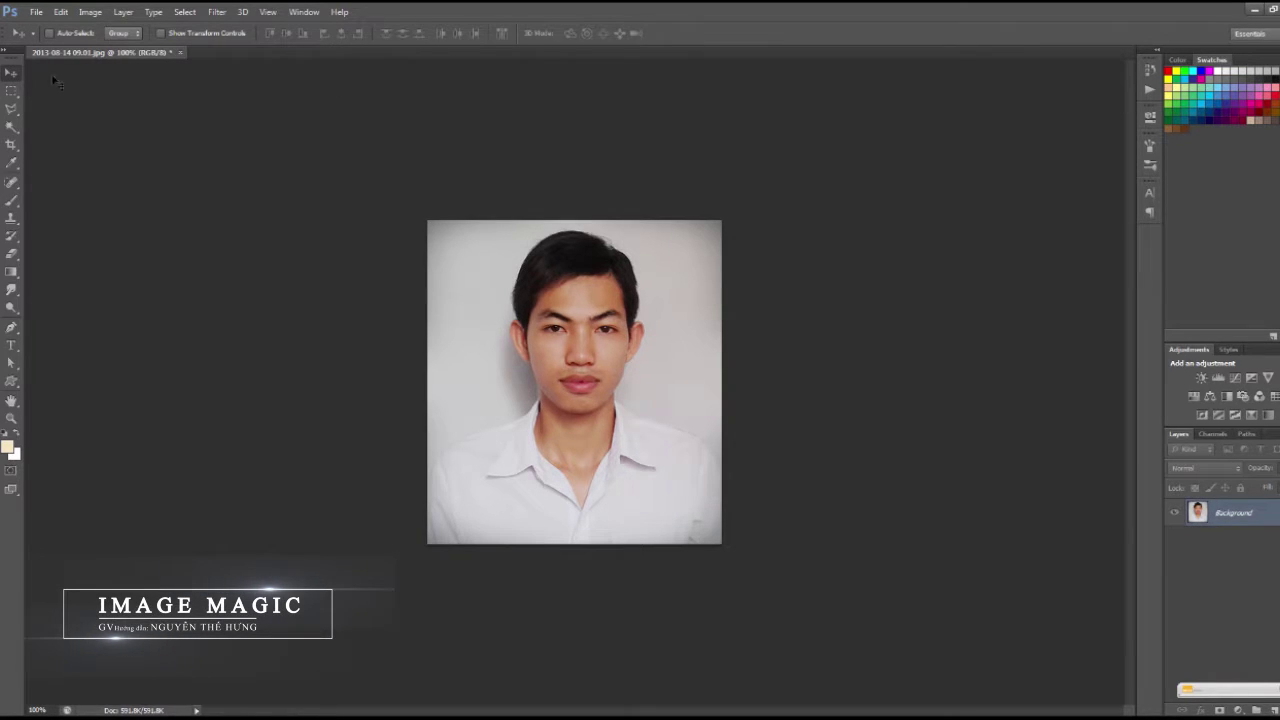
Turn on rulers around the canvas from the View menu
click(268, 12)
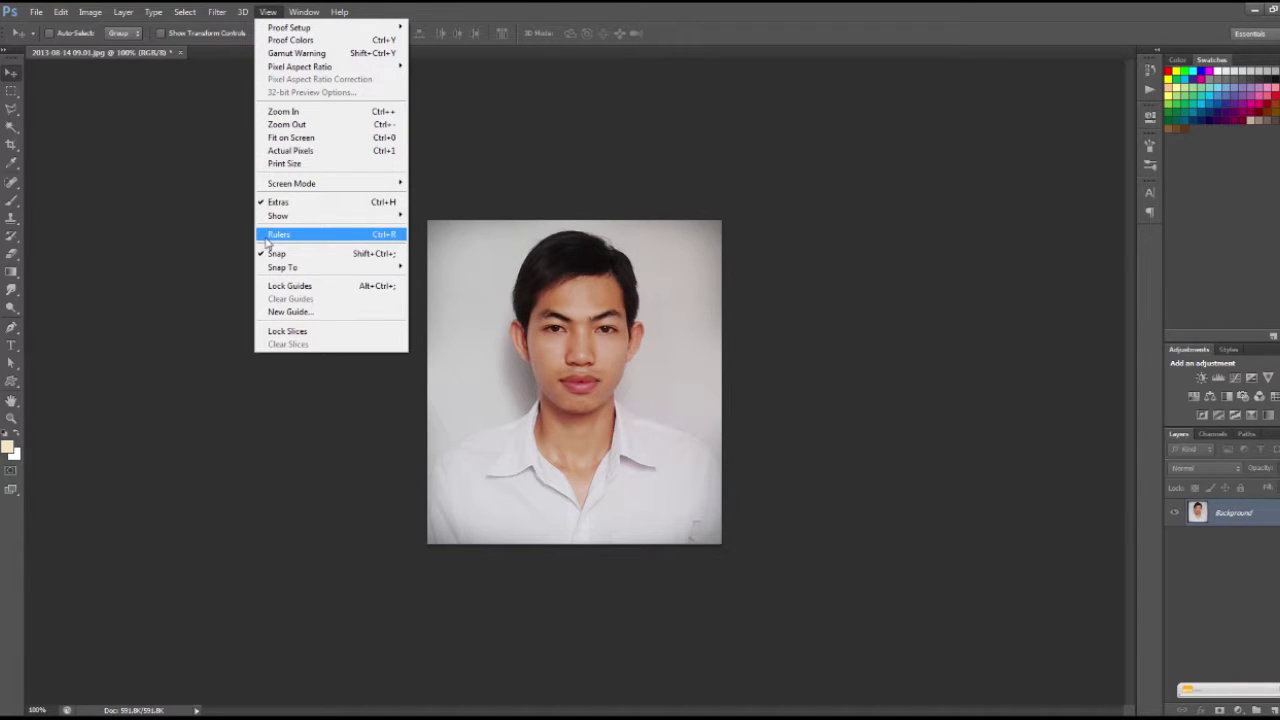
click(268, 240)
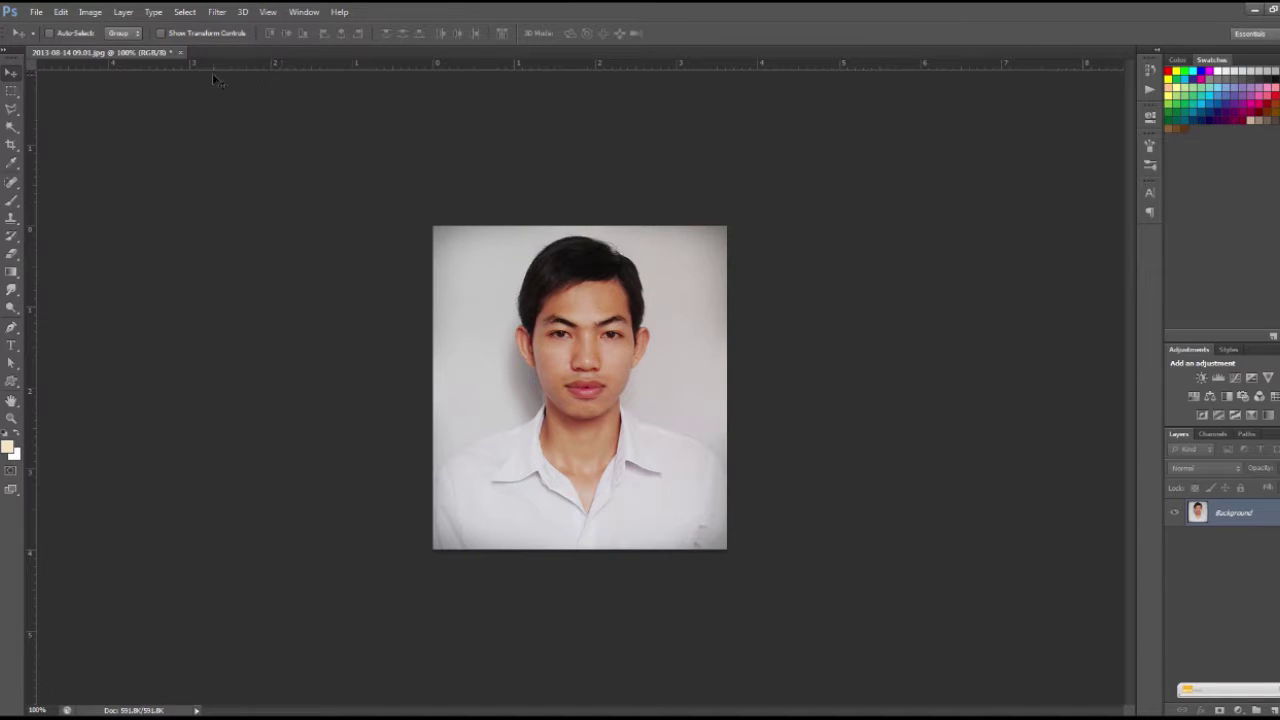
drag(313, 64, 313, 67)
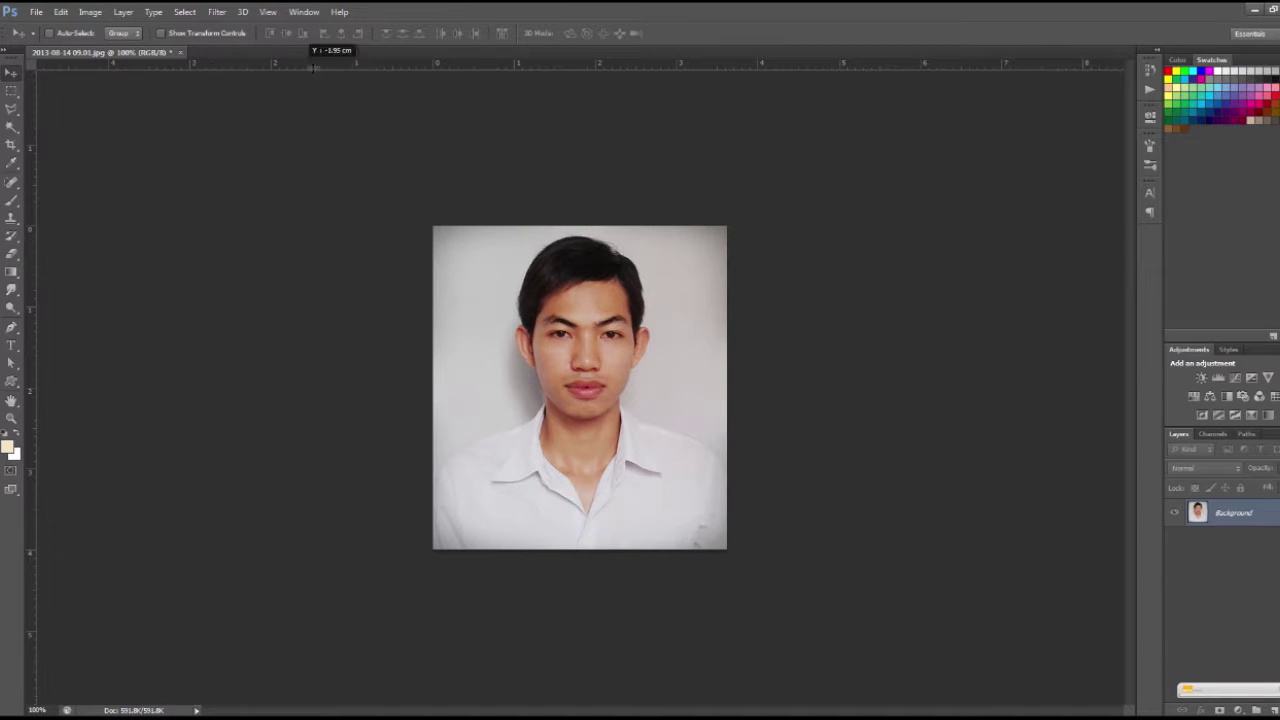
Switch the ruler units to centimetres, after briefly choosing pixels
right_click(450, 63)
click(404, 86)
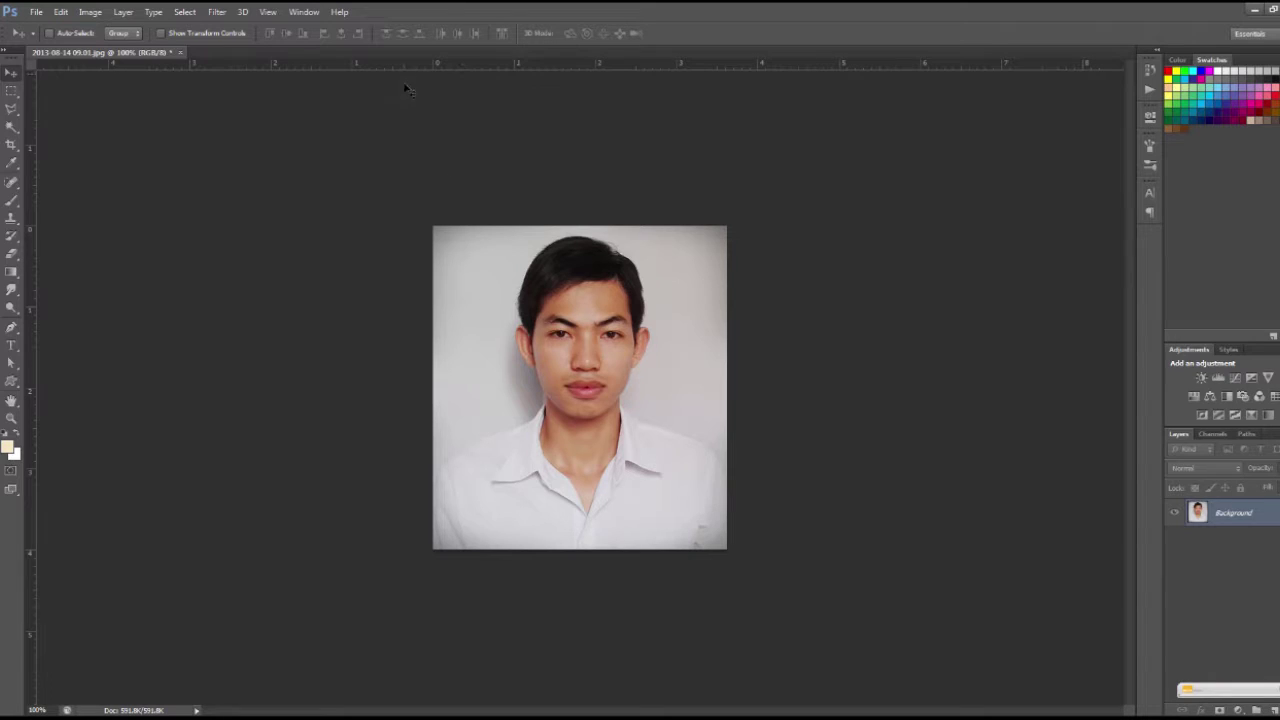
right_click(458, 66)
click(485, 75)
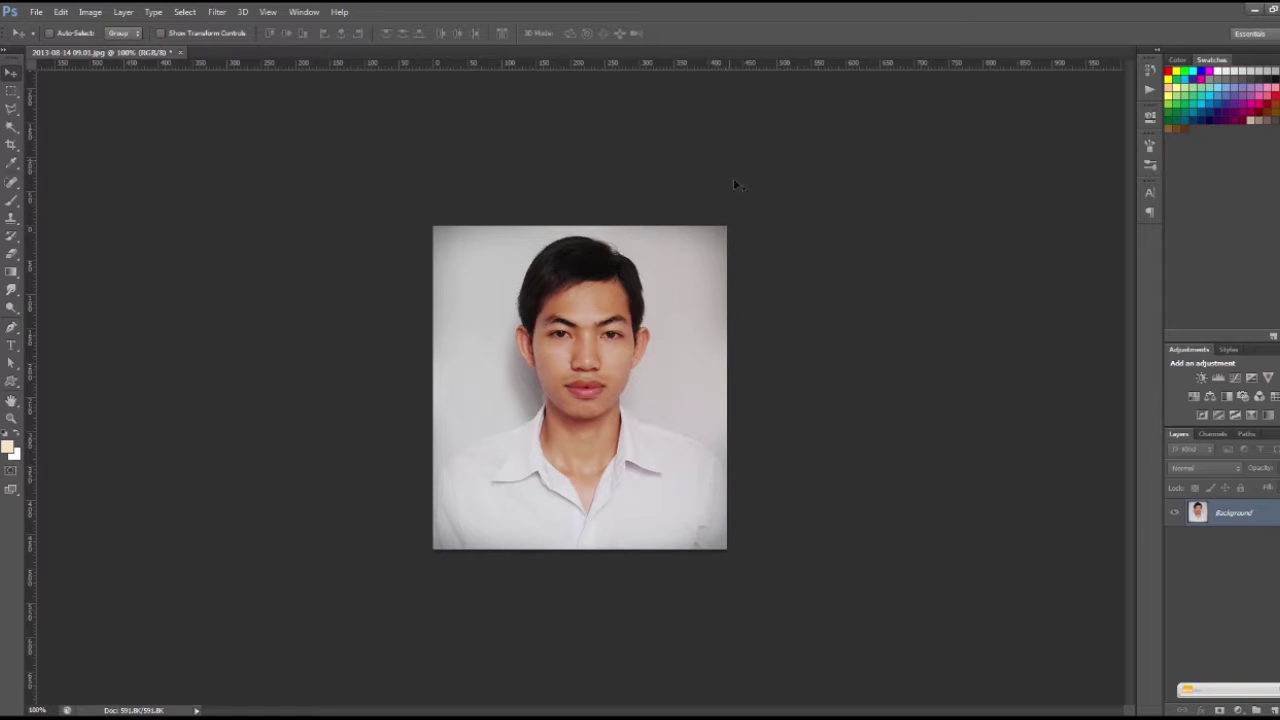
right_click(669, 63)
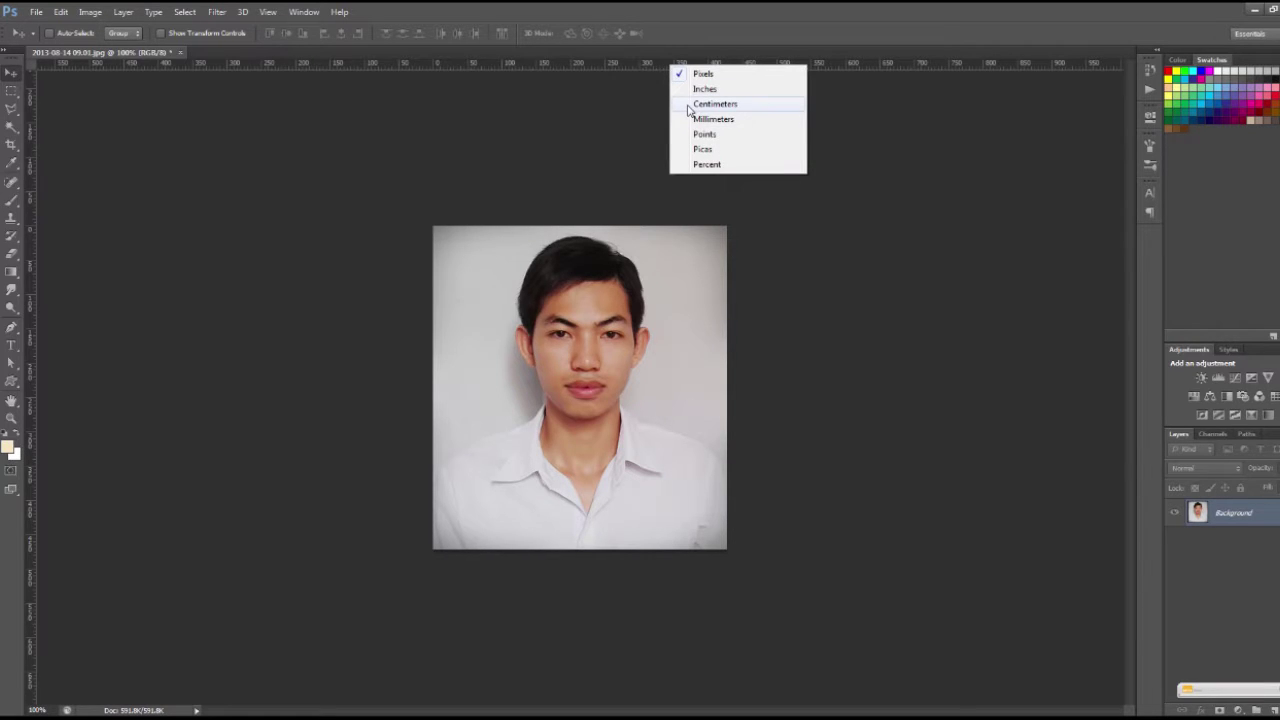
click(689, 106)
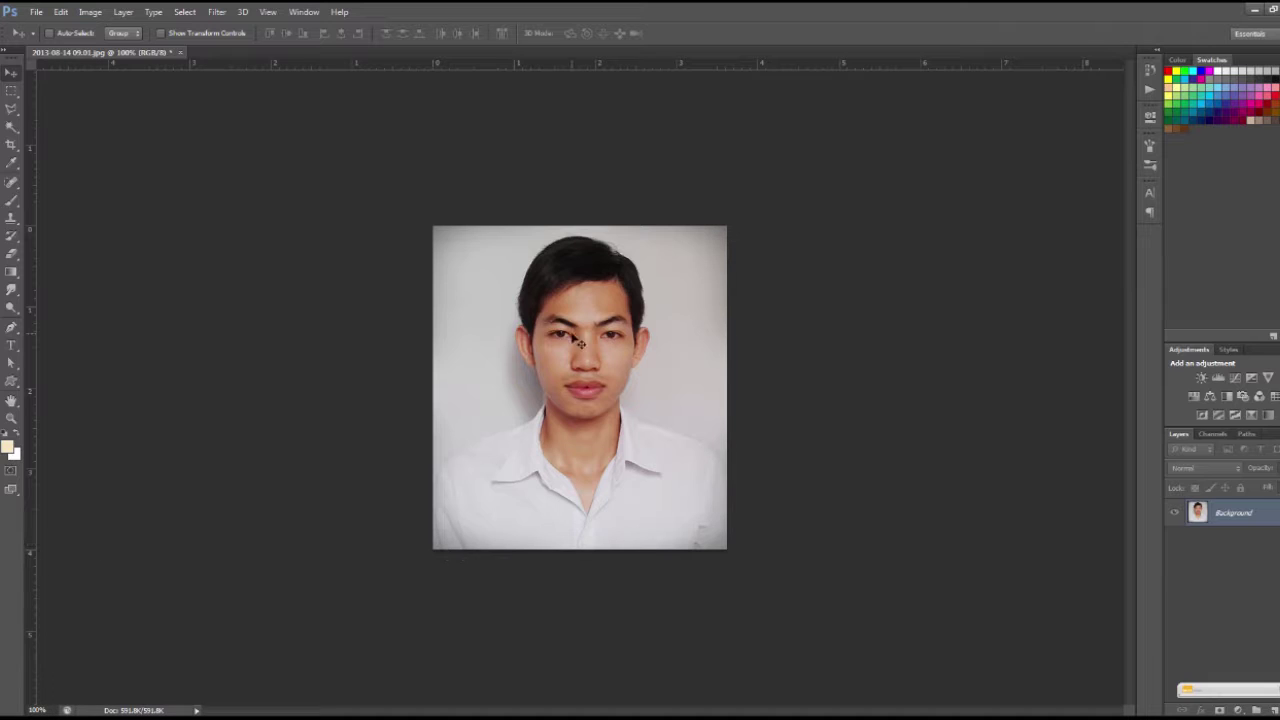
Add horizontal guides at the photo's top and bottom edges, and vertical guides at 0 and 3 cm
drag(589, 67, 582, 164)
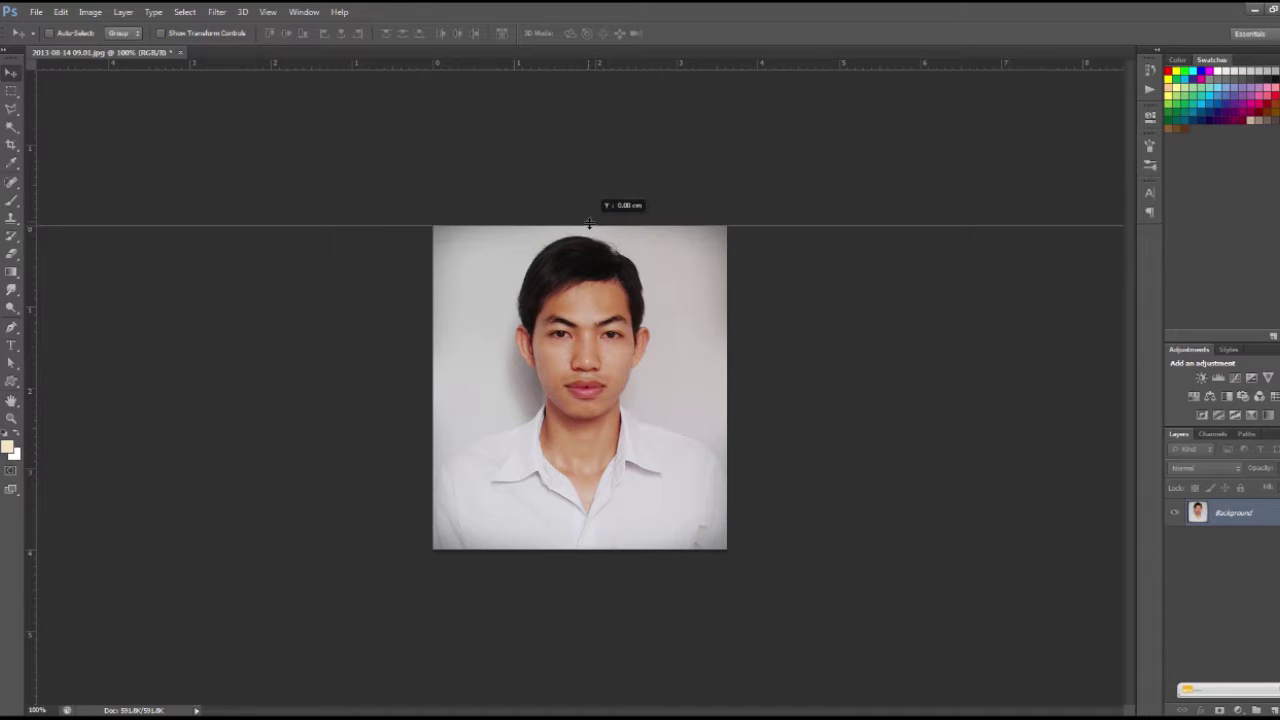
drag(582, 164, 590, 225)
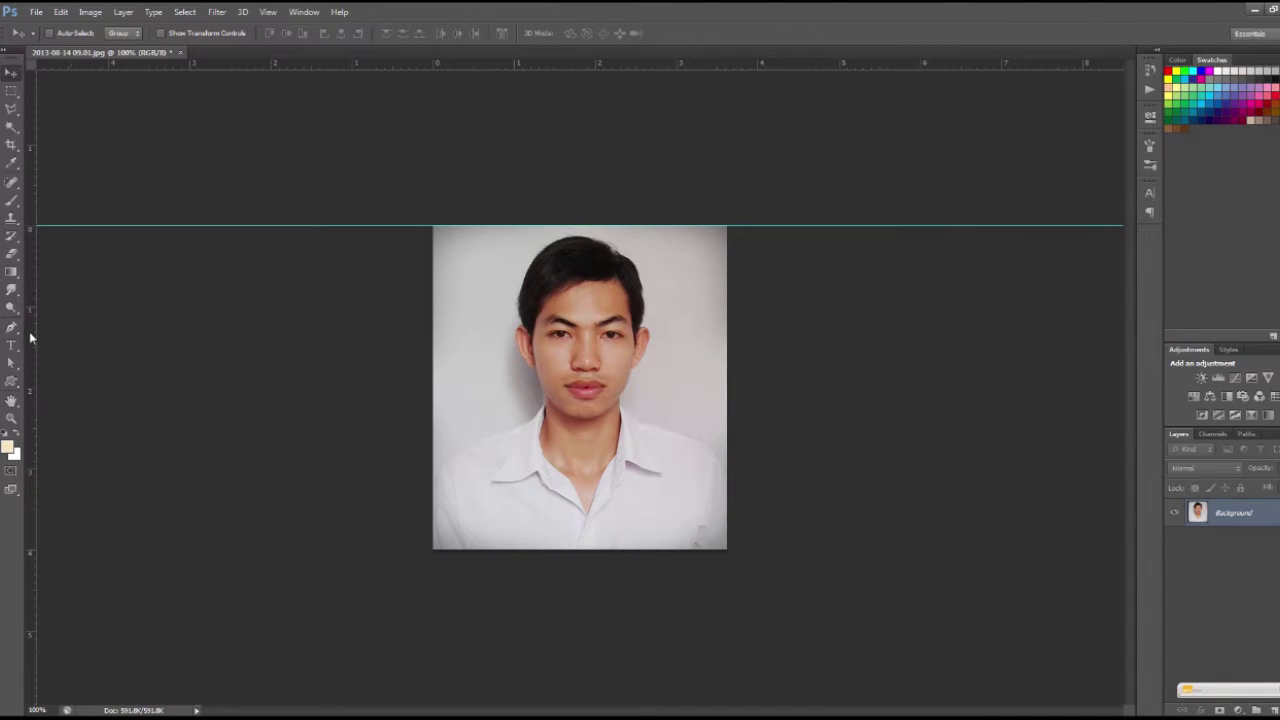
drag(30, 338, 433, 343)
drag(516, 66, 537, 549)
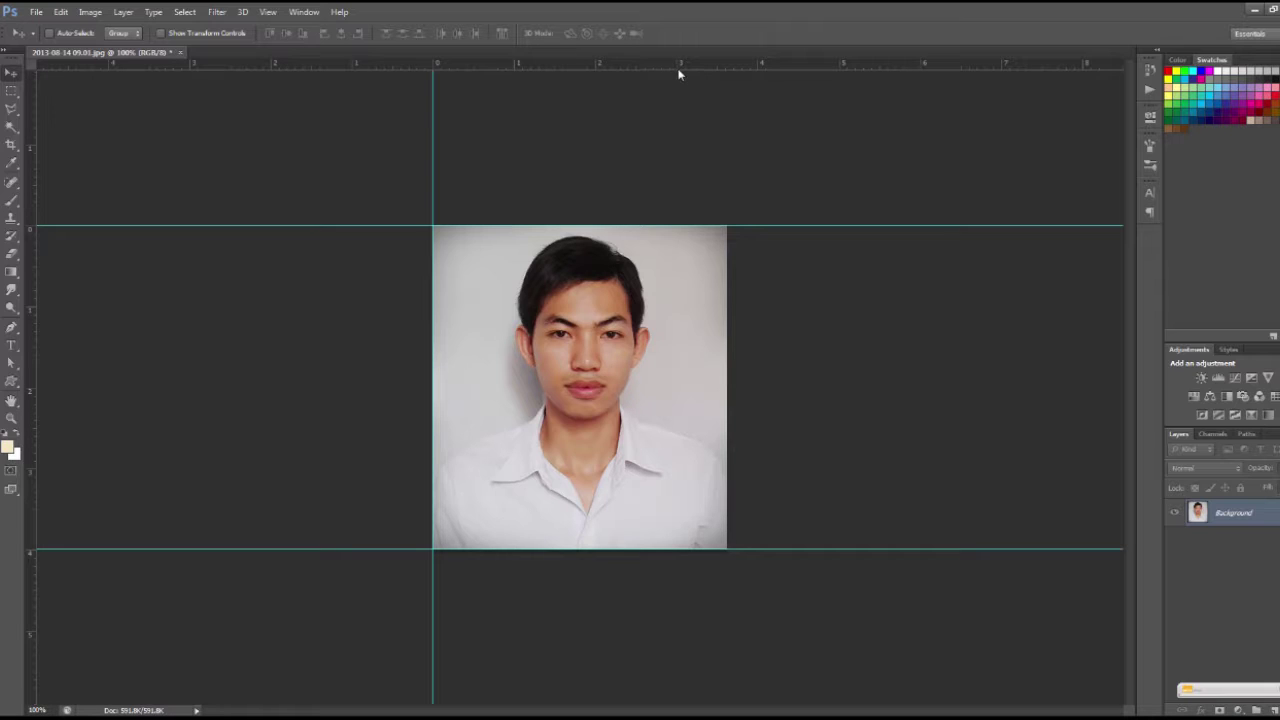
drag(30, 115, 677, 110)
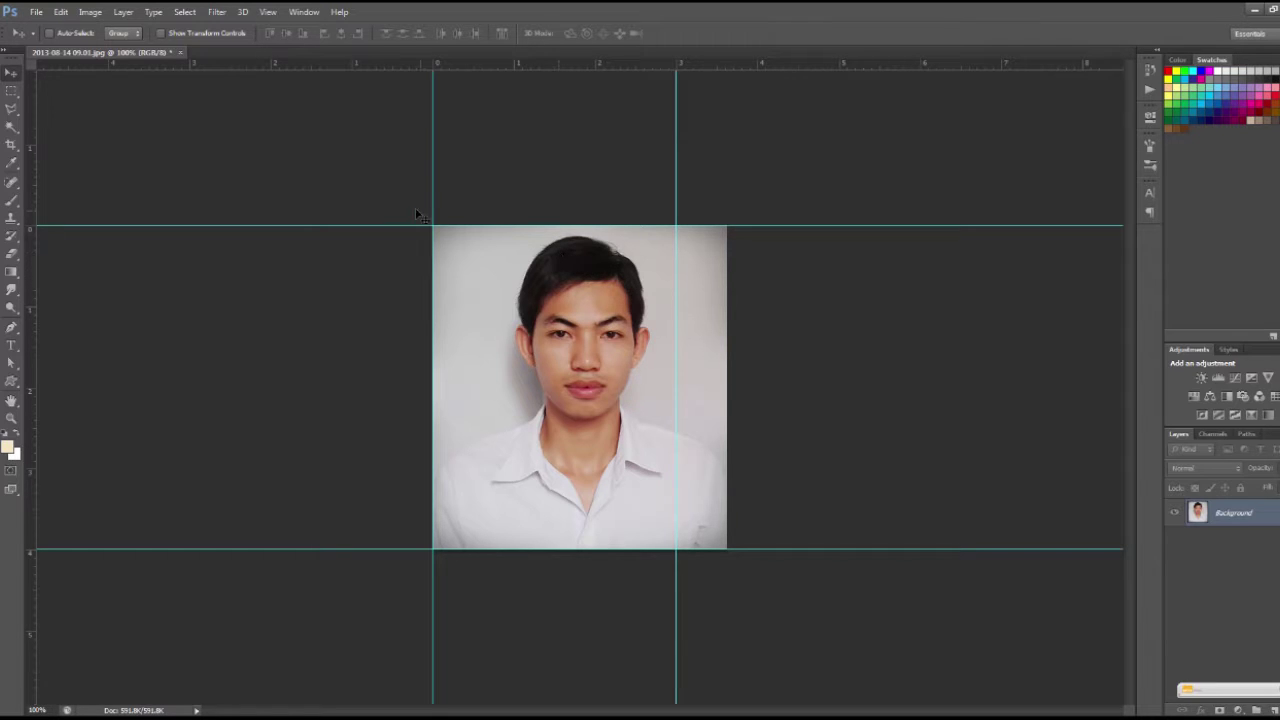
Select the Crop tool with Unconstrained ratio and Delete Cropped Pixels enabled
click(11, 149)
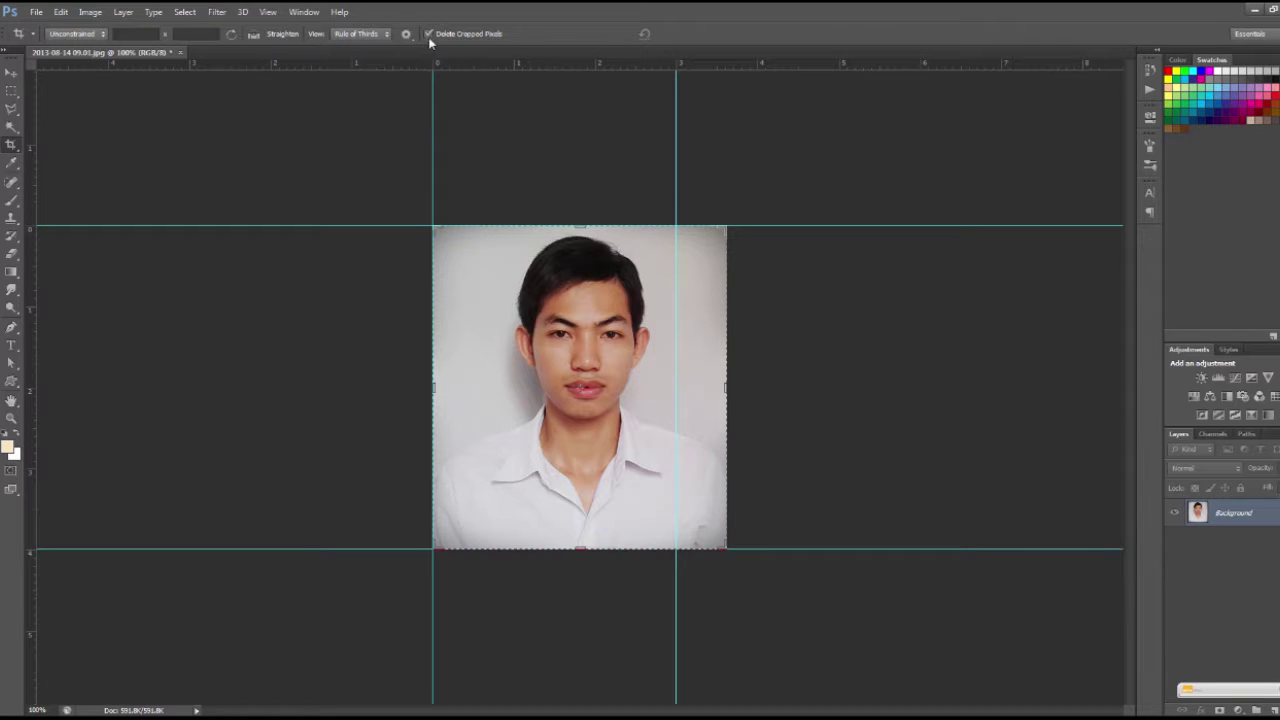
click(82, 38)
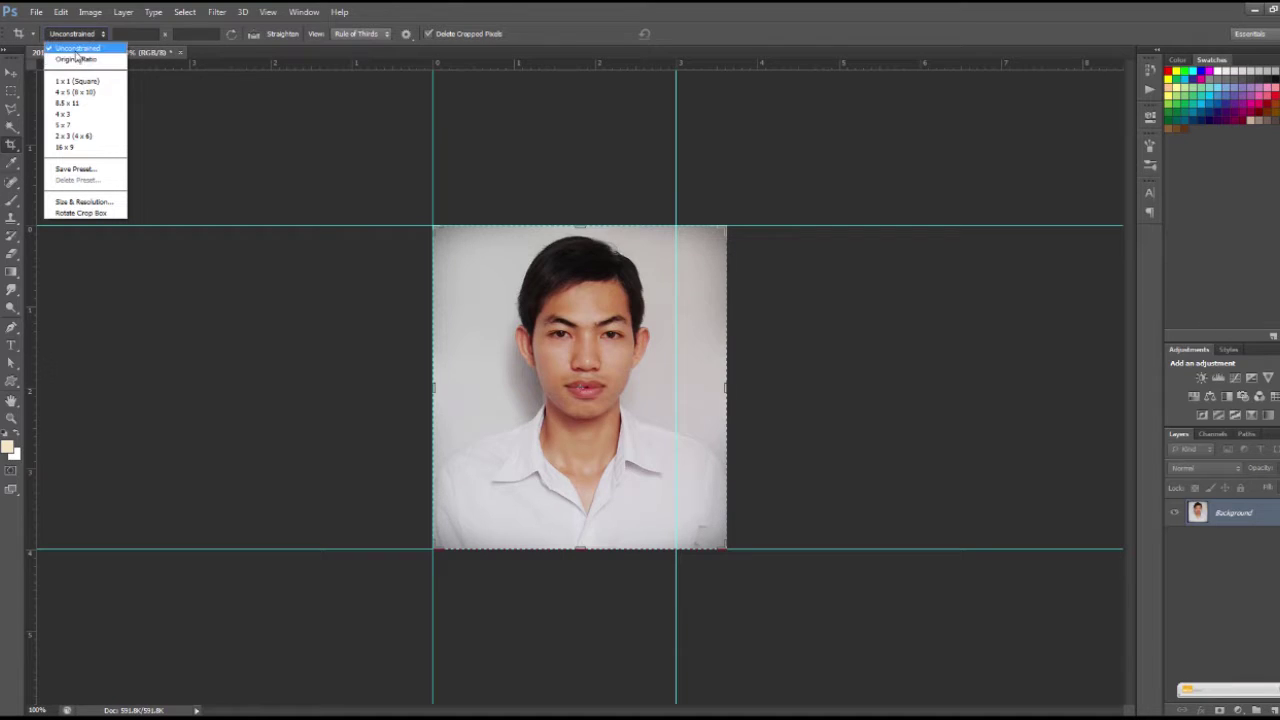
click(70, 50)
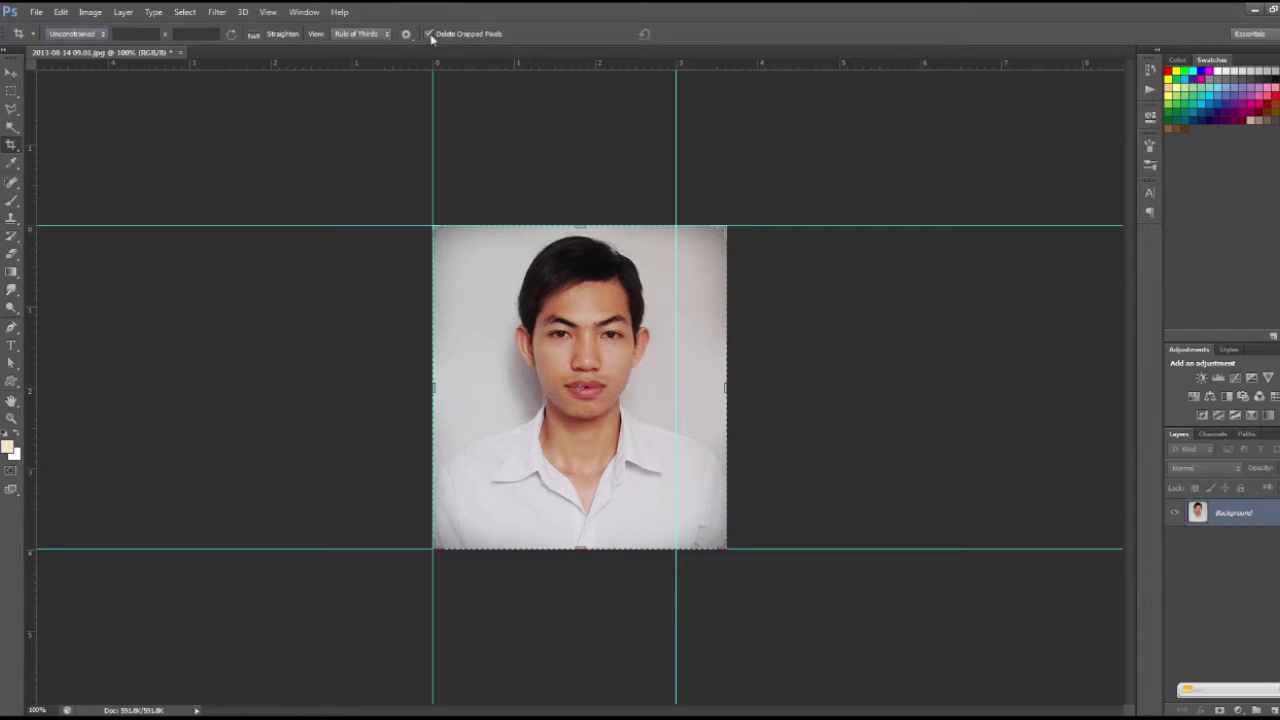
click(430, 36)
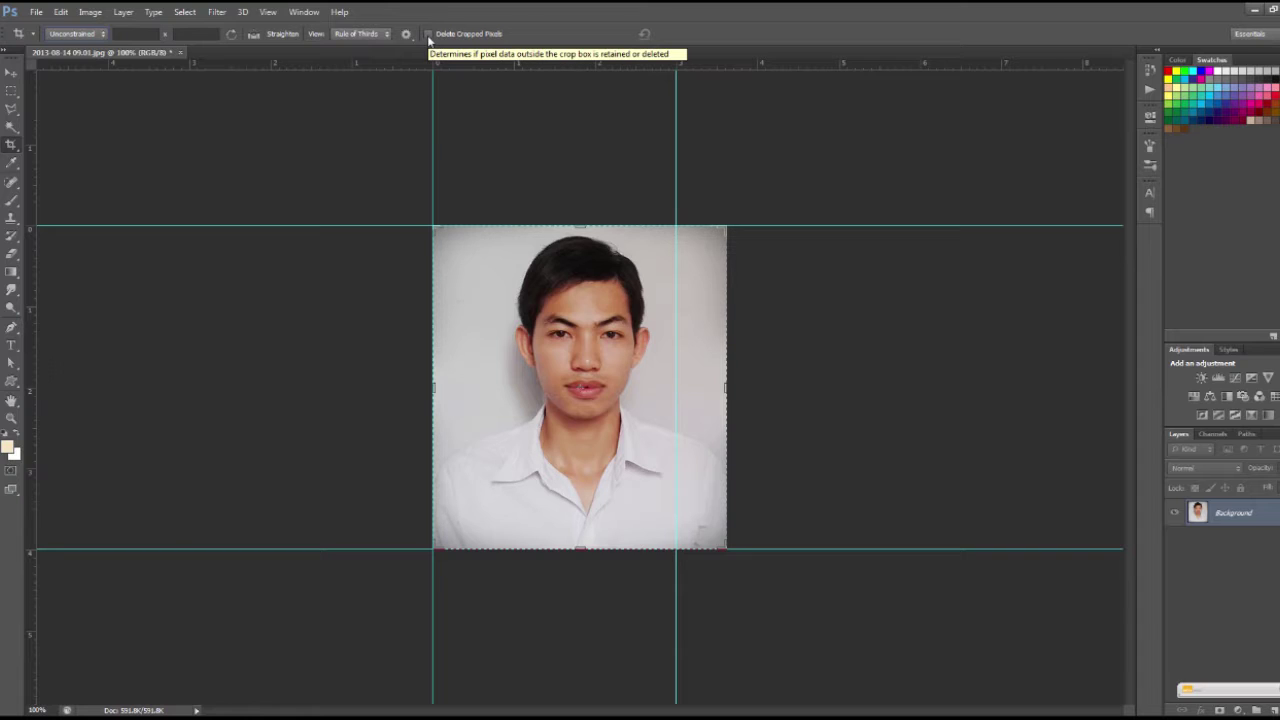
click(429, 35)
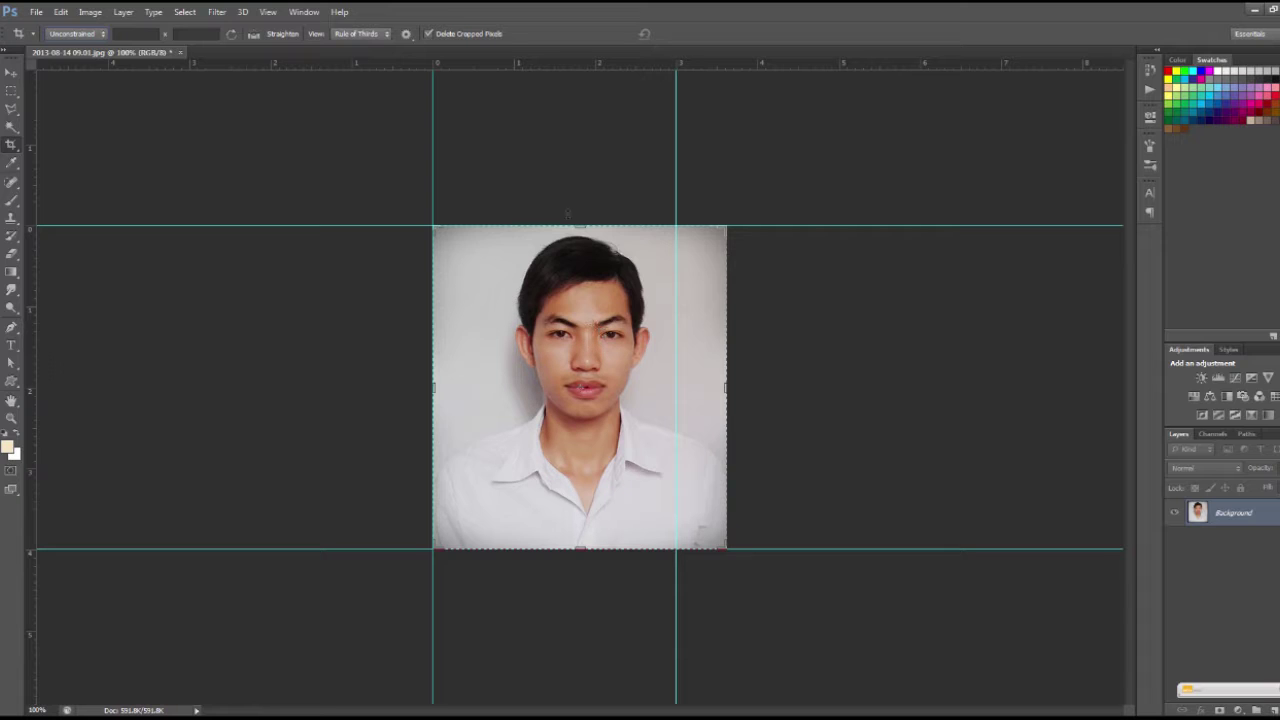
Narrow the crop to the 3 cm guide box, reposition the photo, and commit
click(592, 266)
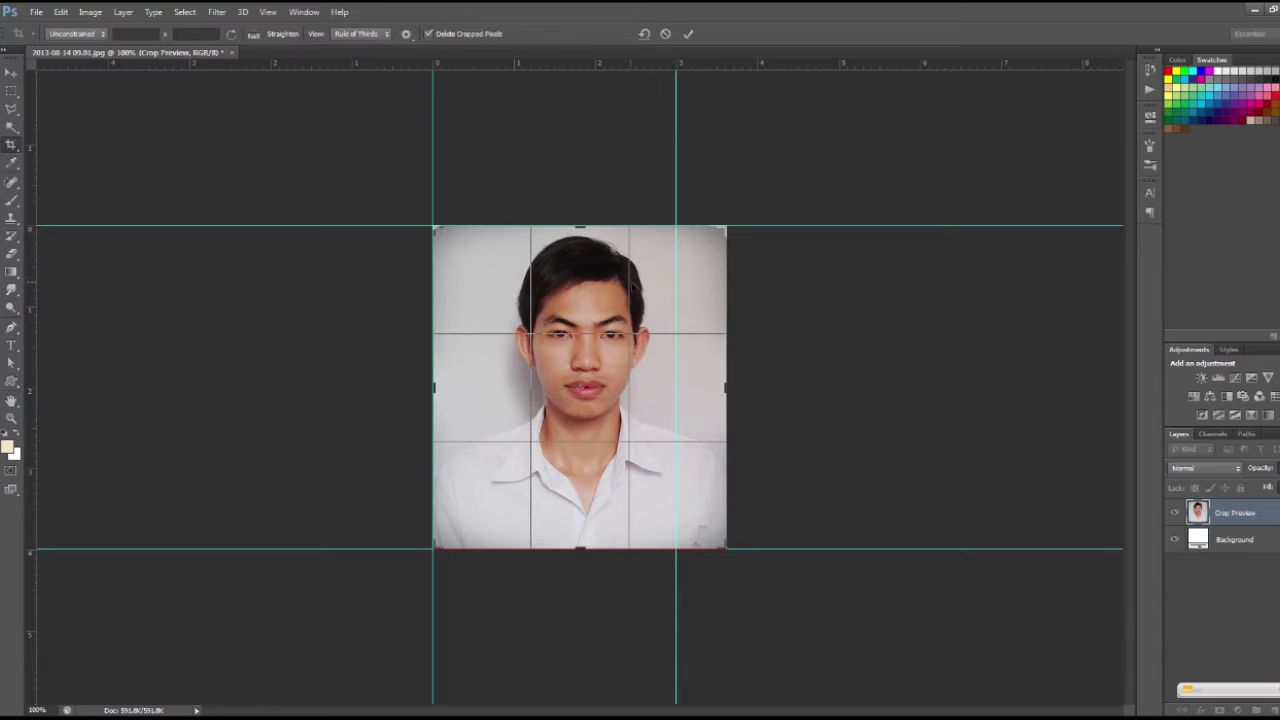
drag(728, 389, 700, 387)
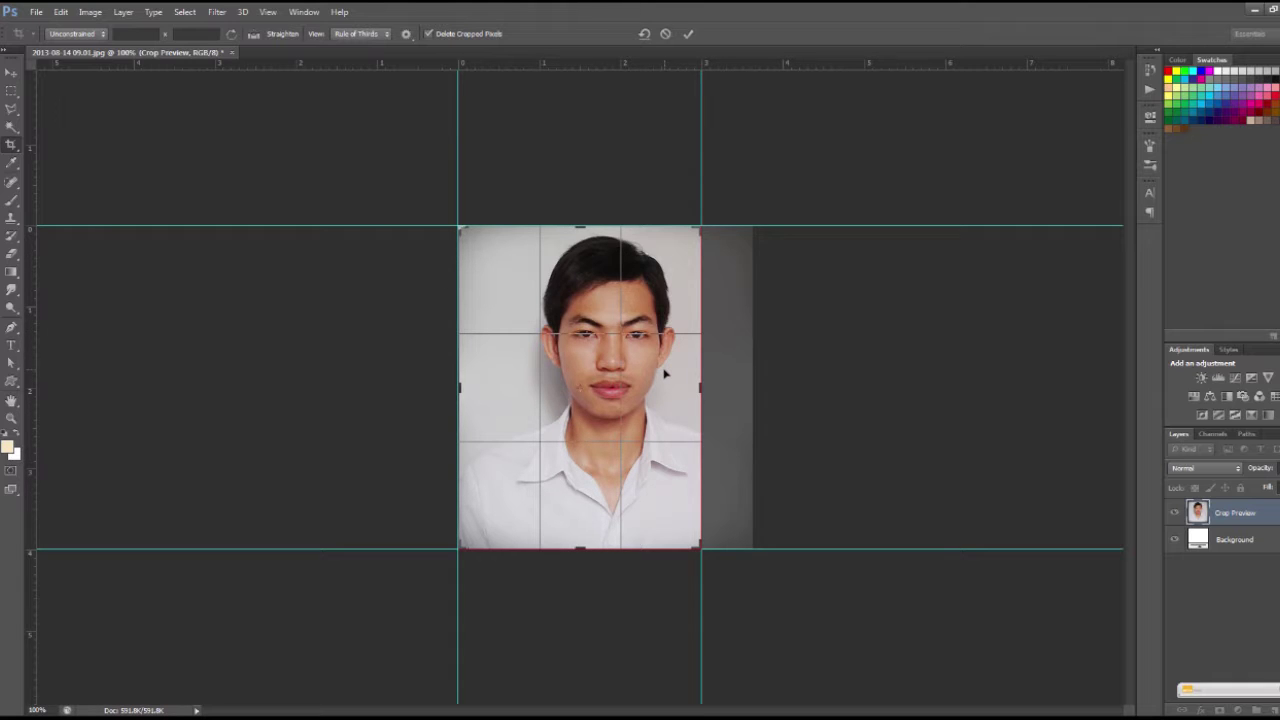
drag(664, 373, 635, 370)
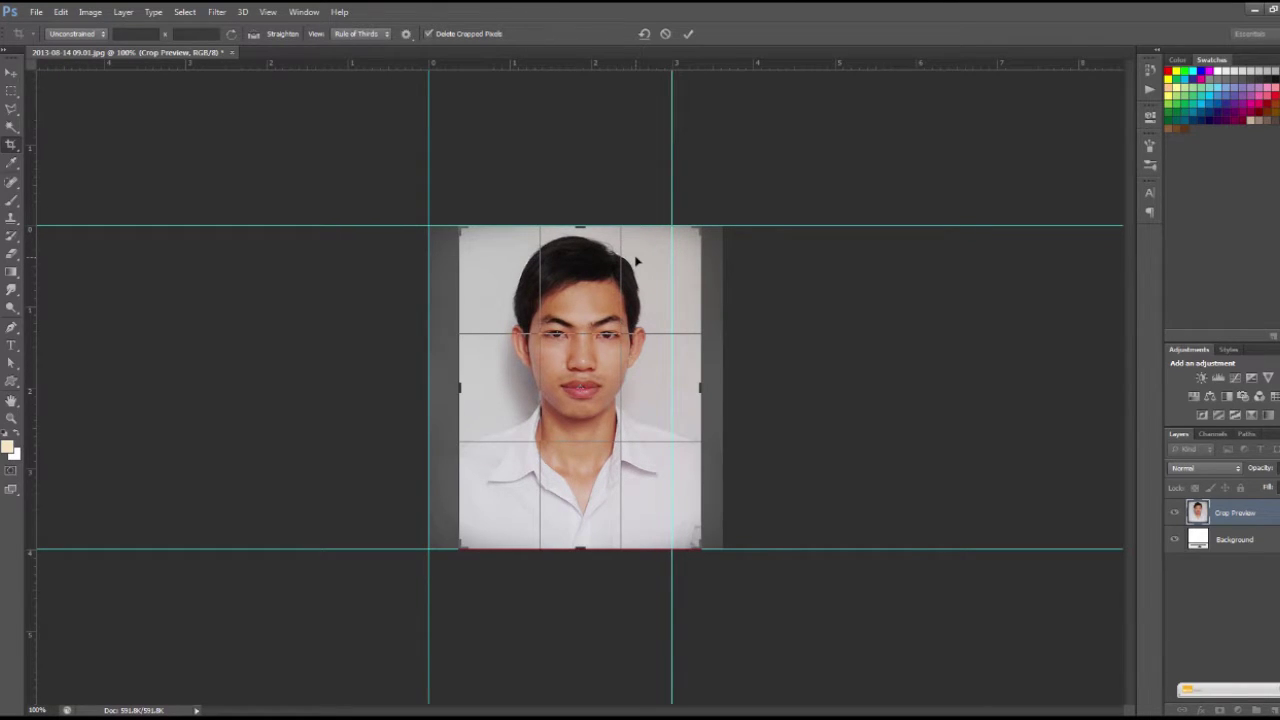
click(688, 35)
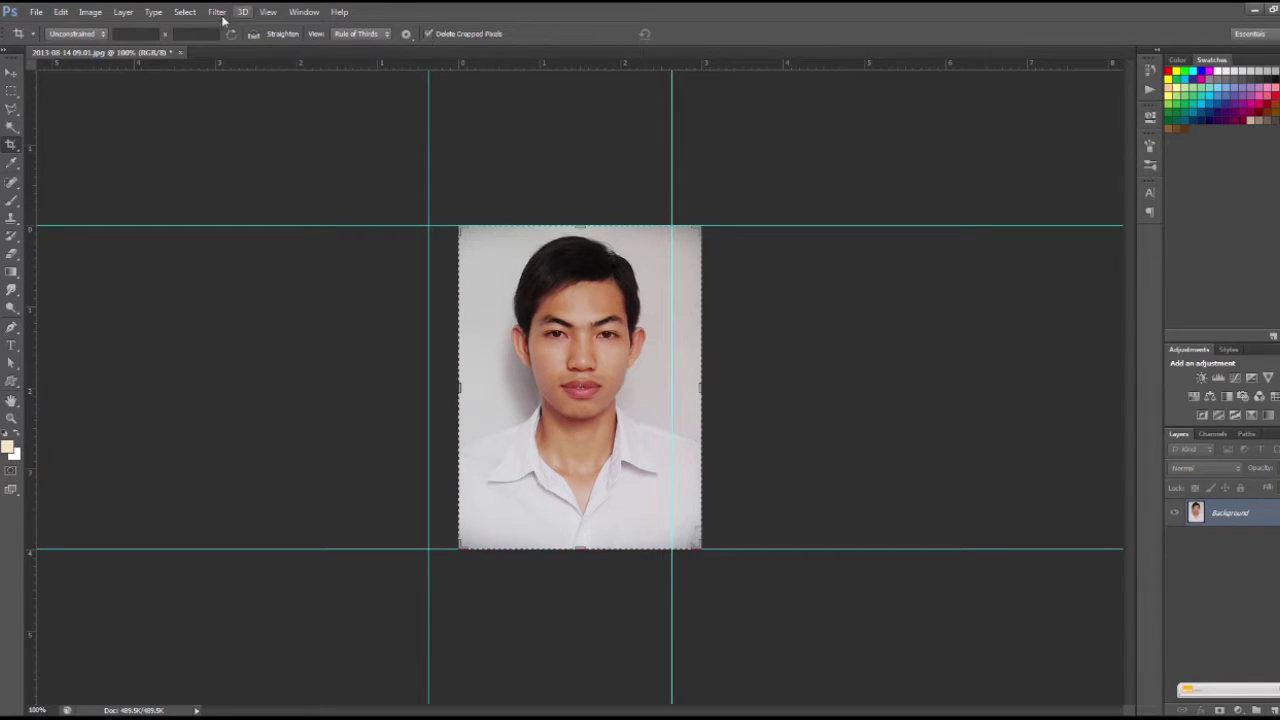
Clear all guides from the canvas and hide the rulers
click(10, 78)
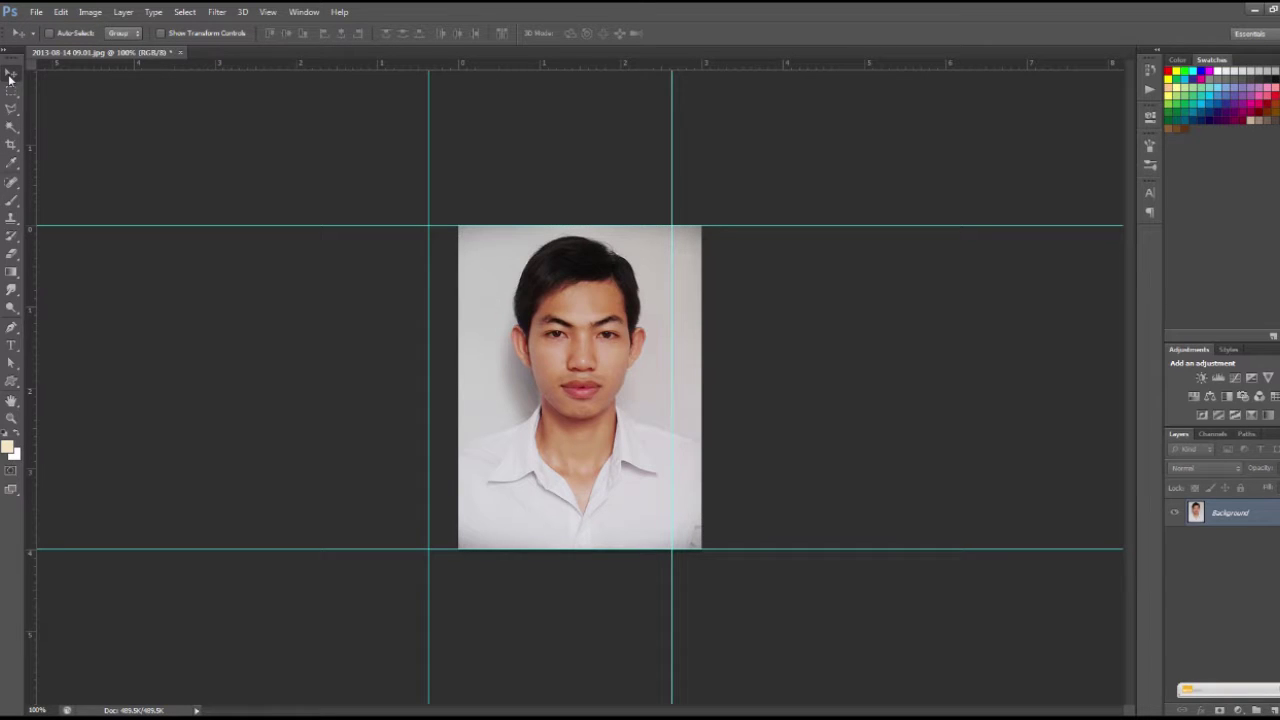
click(276, 13)
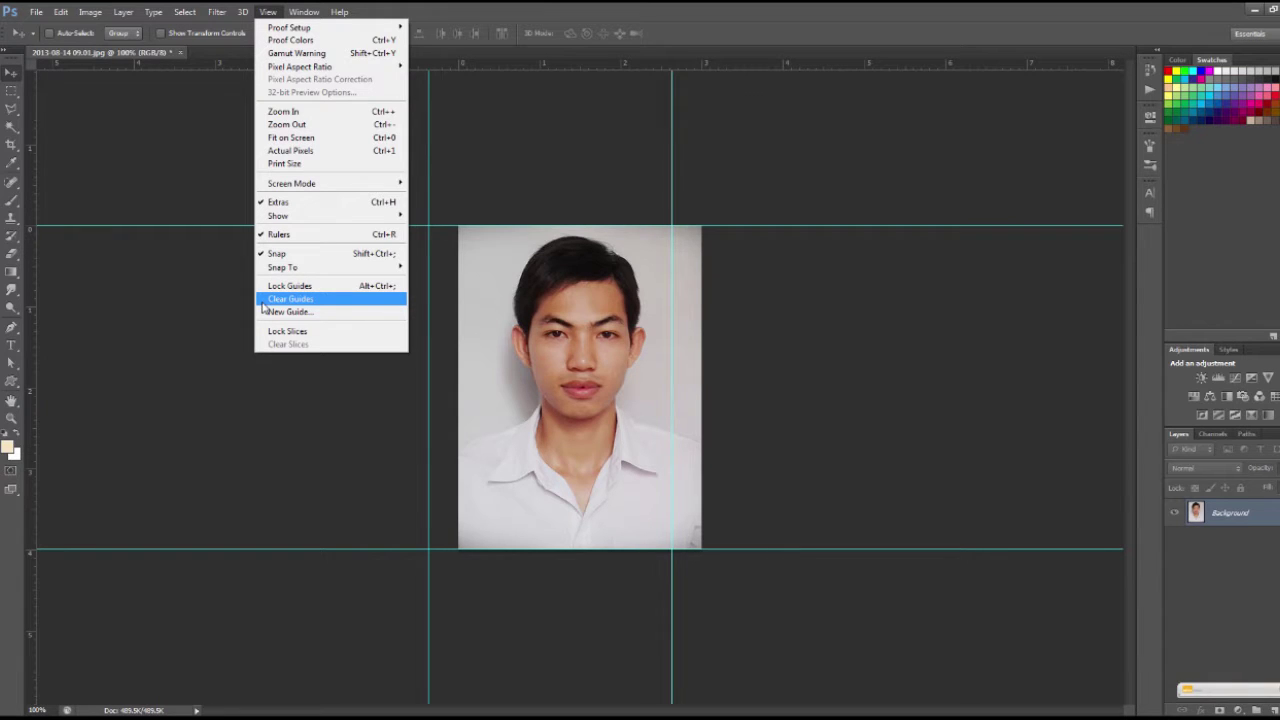
click(264, 299)
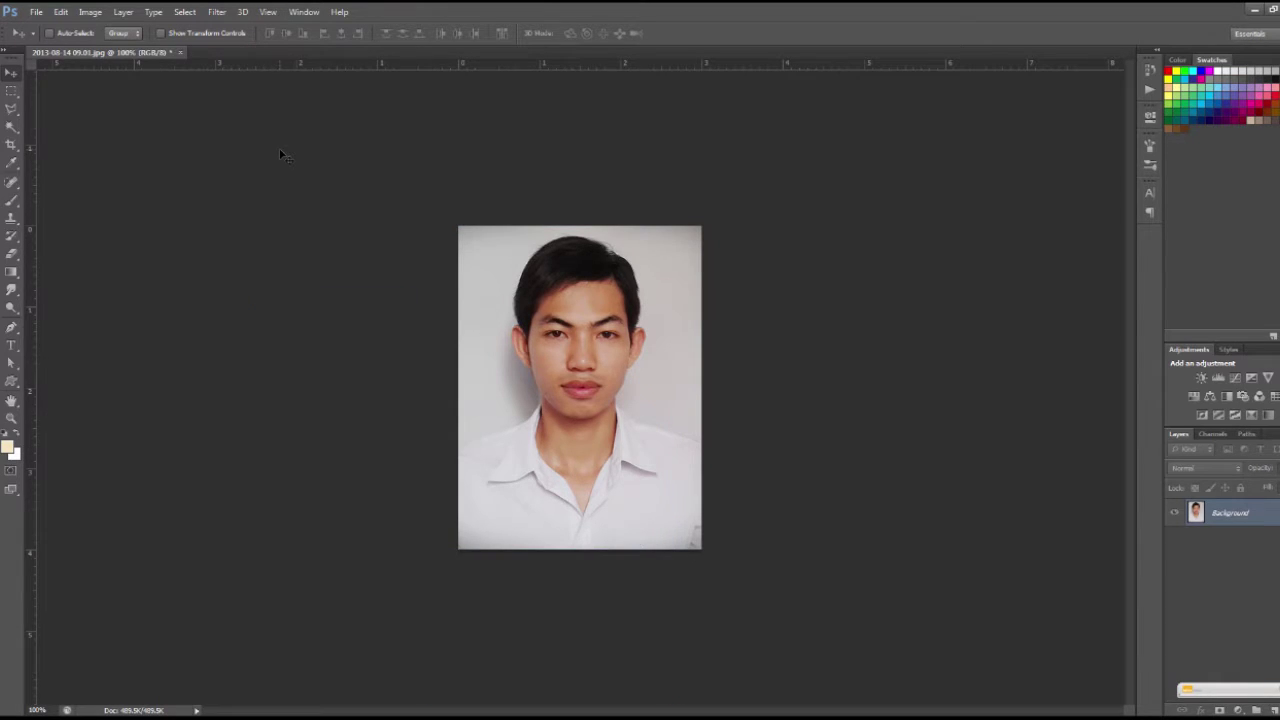
key(ctrl+r)
Confirm in Image Size that the portrait is 3 × 4 cm at 300 ppi
click(90, 11)
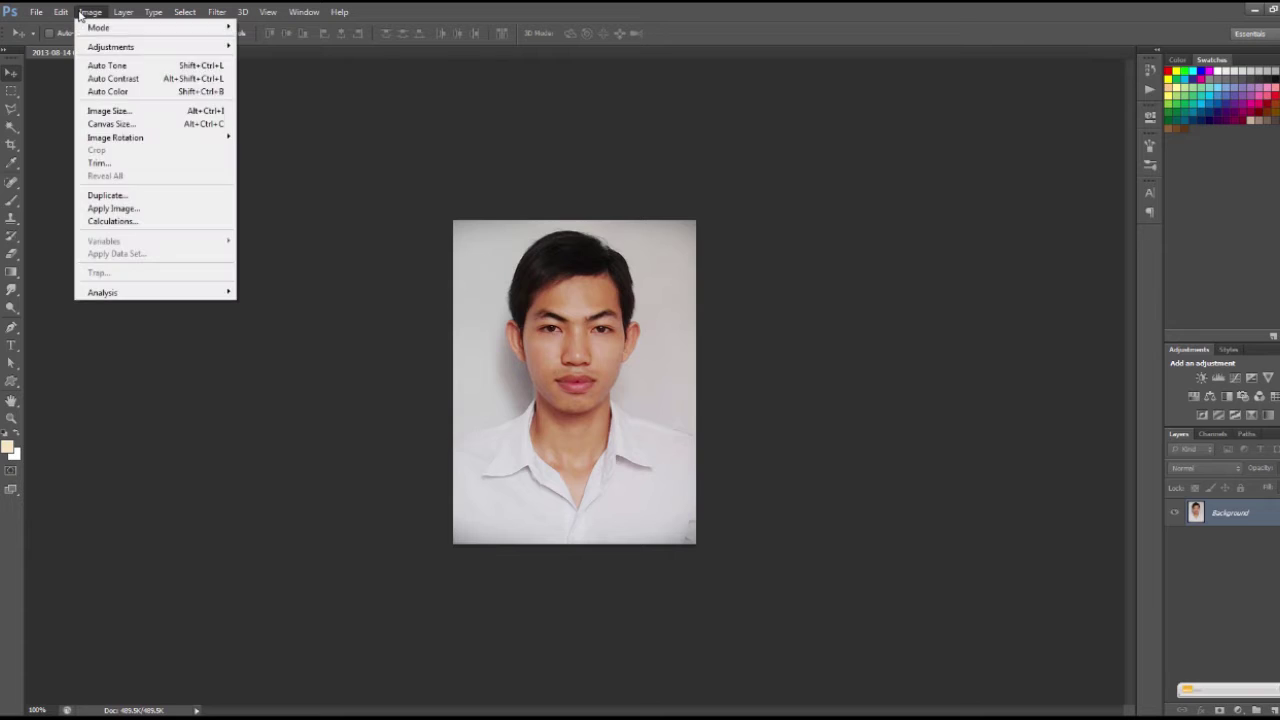
click(100, 112)
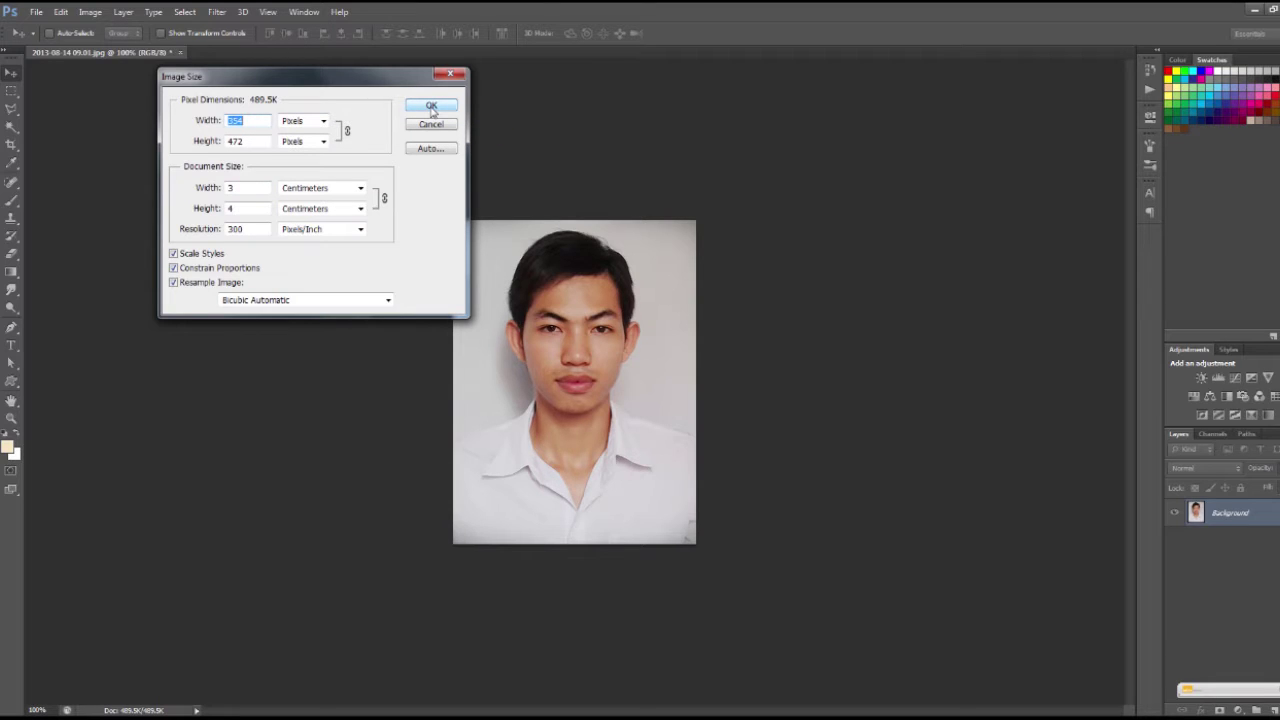
click(432, 107)
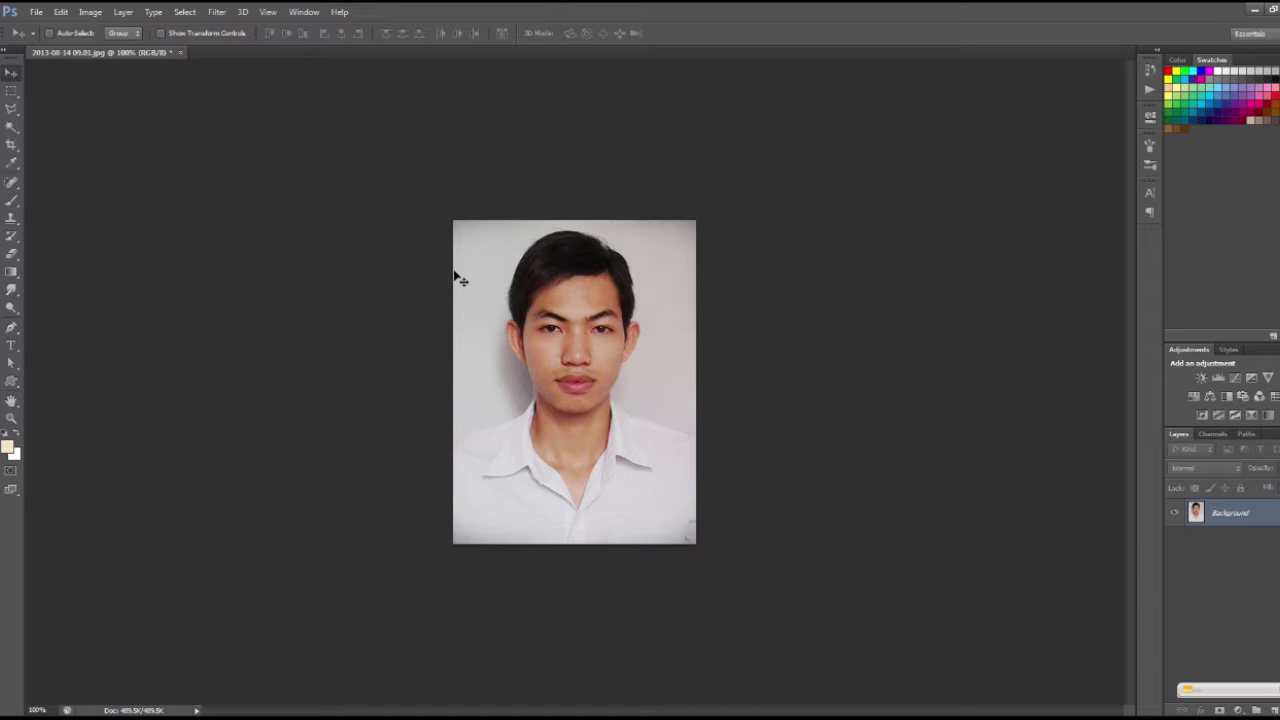
Start a new document and enter a width of 13 cm
click(36, 12)
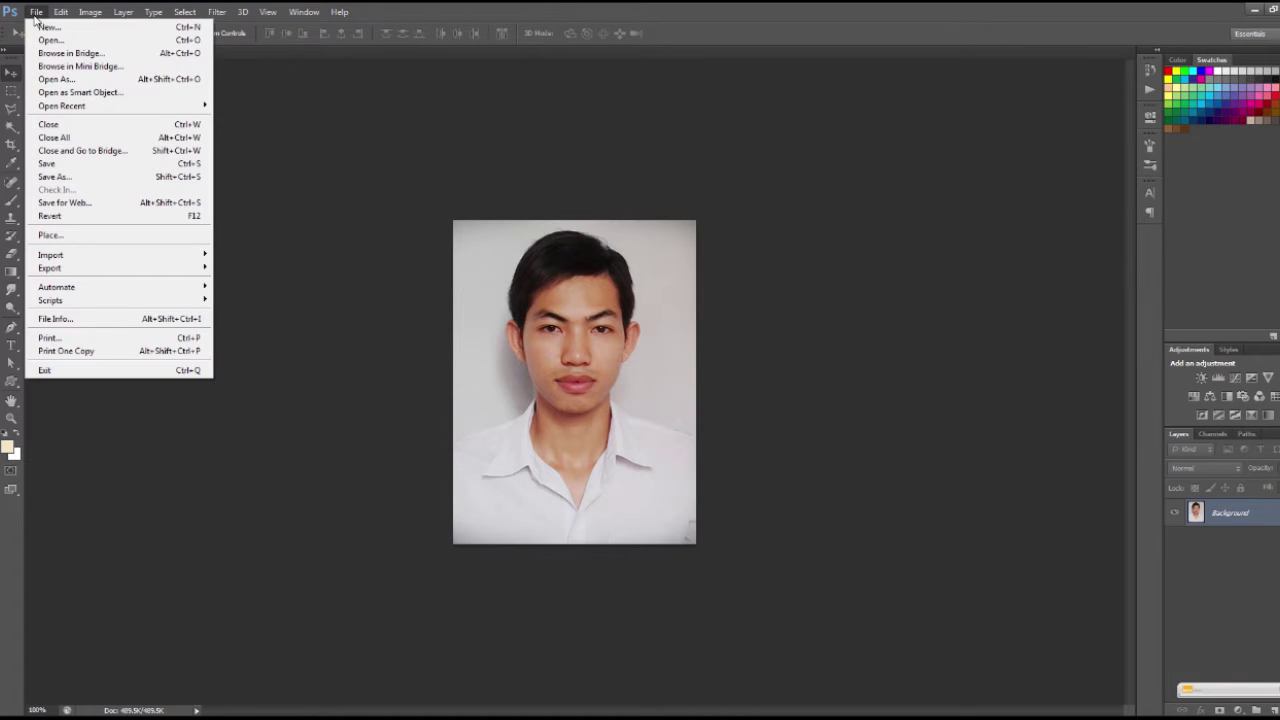
click(50, 28)
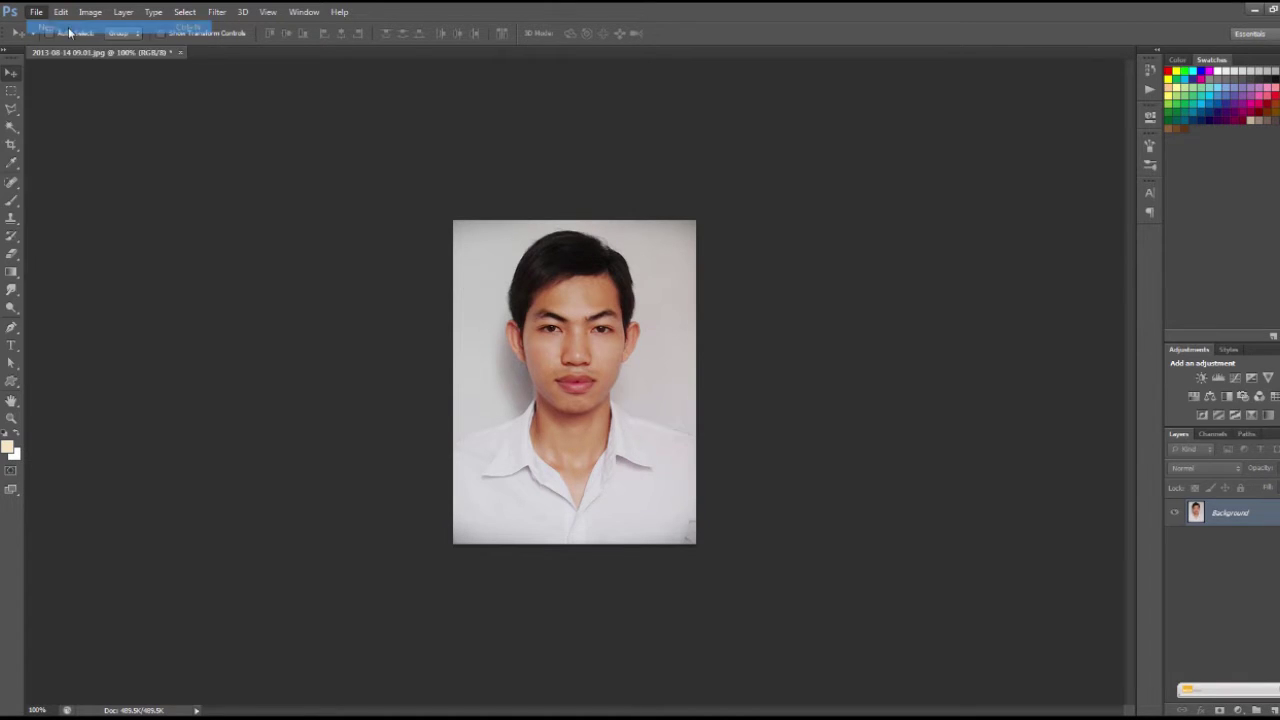
drag(546, 115, 745, 111)
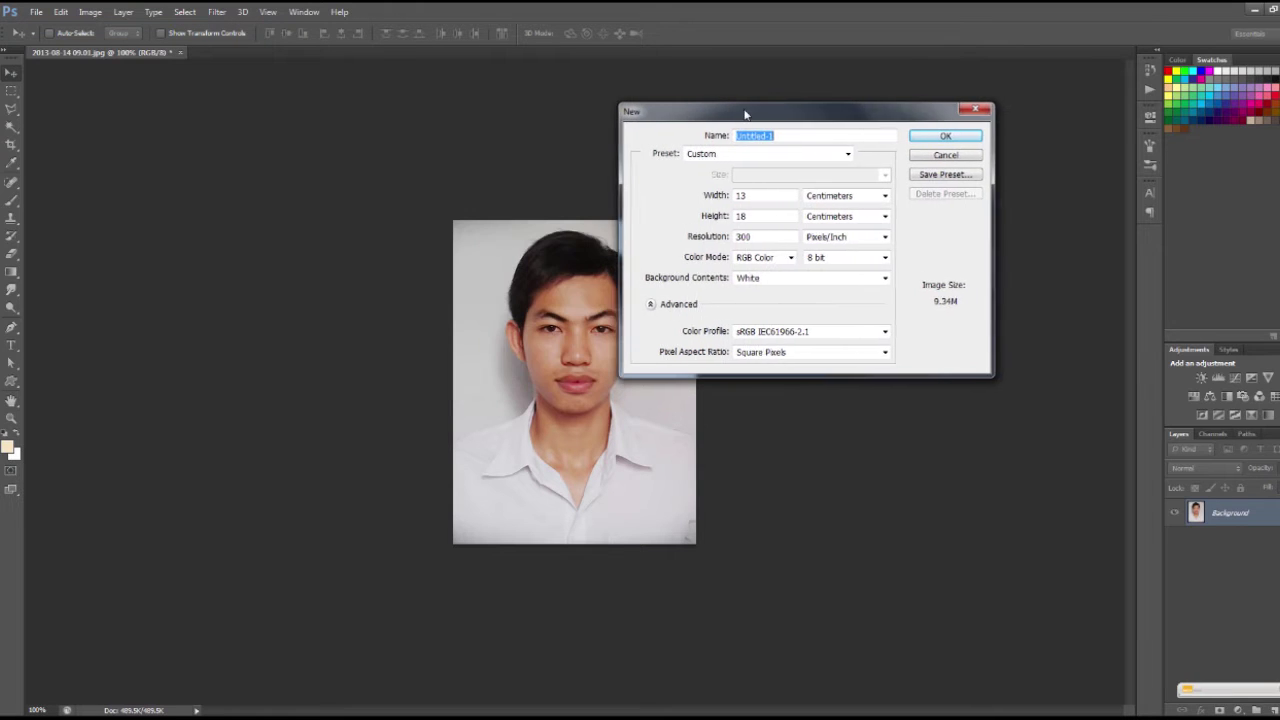
click(782, 196)
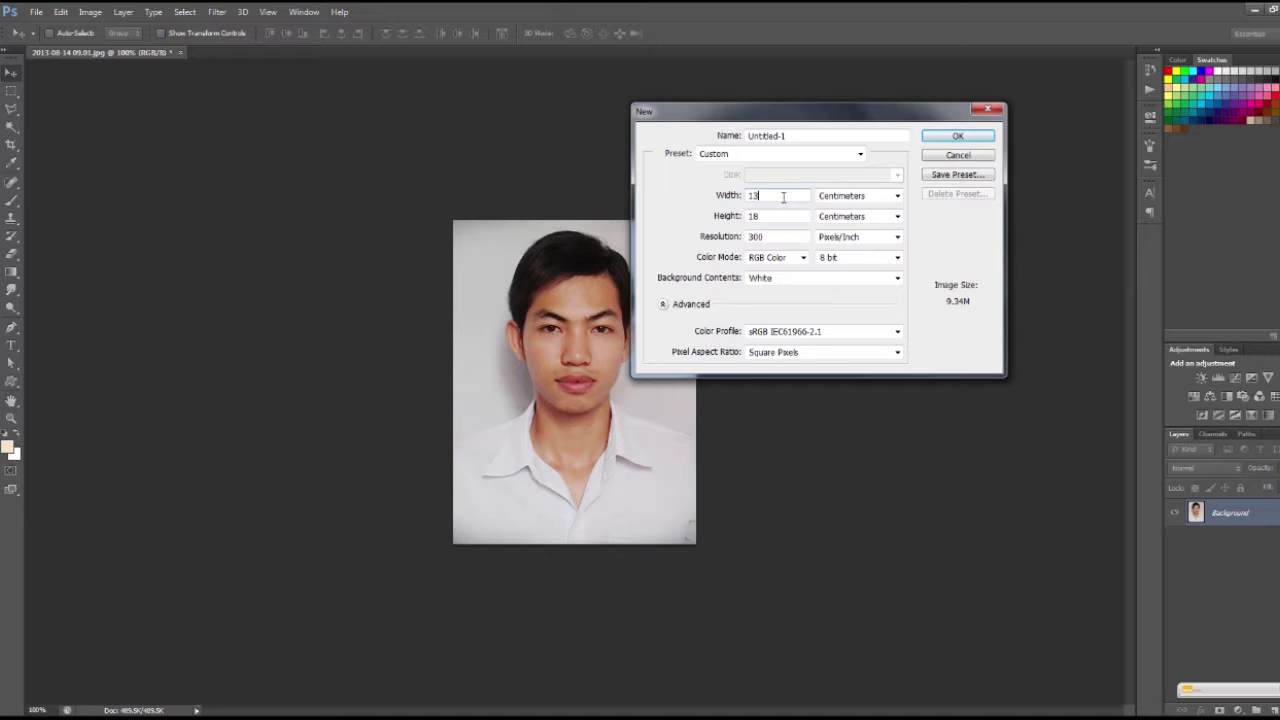
key(BackSpace)
key(BackSpace)
text(13)
Enter an 18 cm height, re-entering width 13 and height 18 to correct them
double_click(762, 216)
text(18)
key(BackSpace)
text(3)
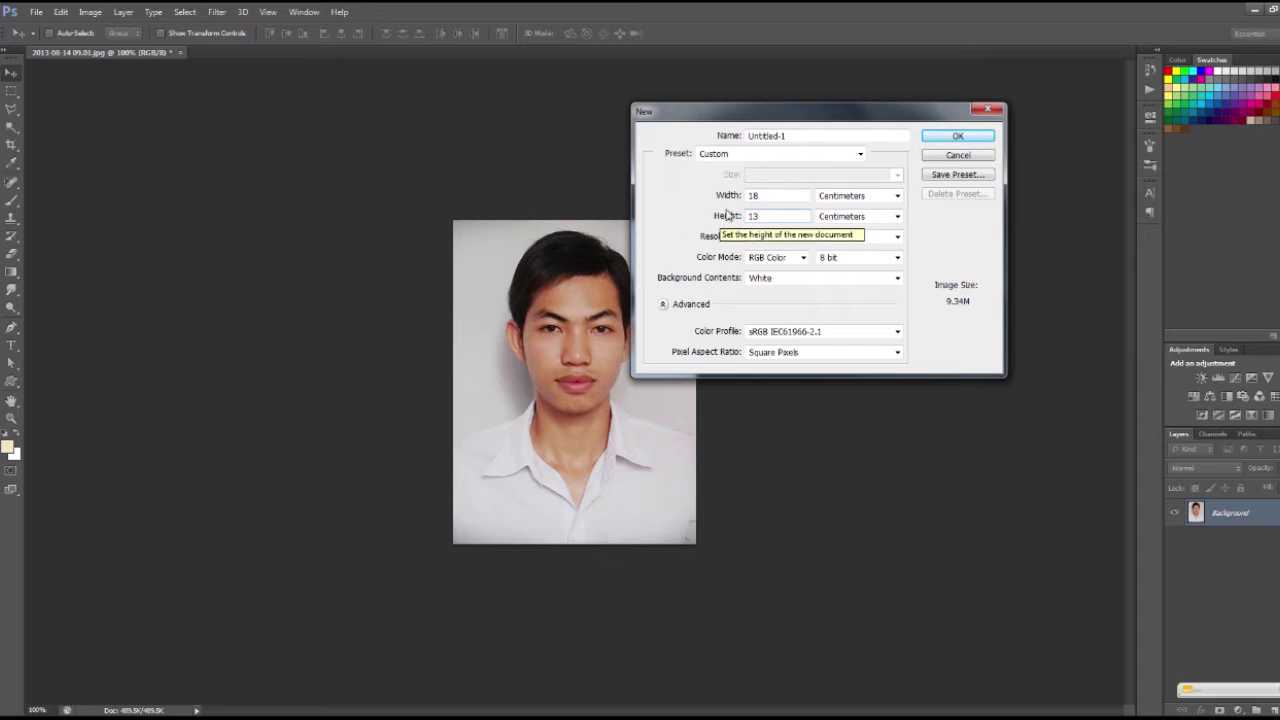
double_click(757, 196)
text(13)
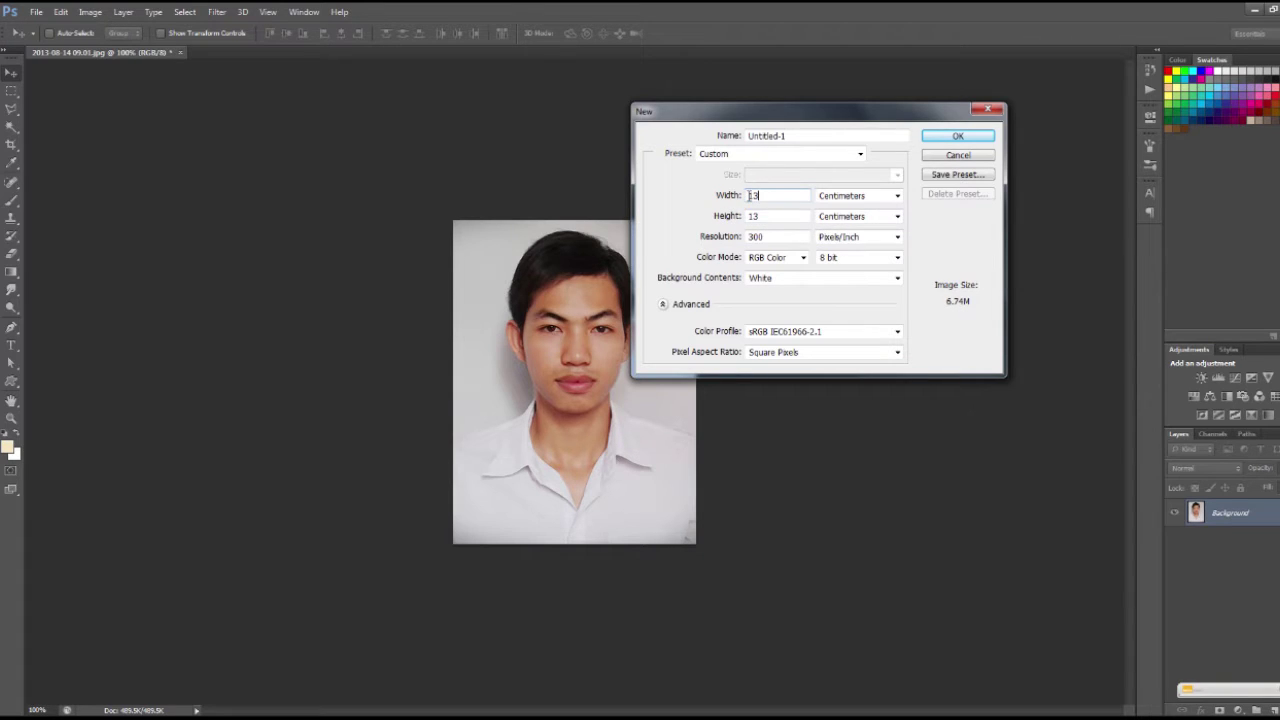
double_click(770, 216)
text(1)
text(8)
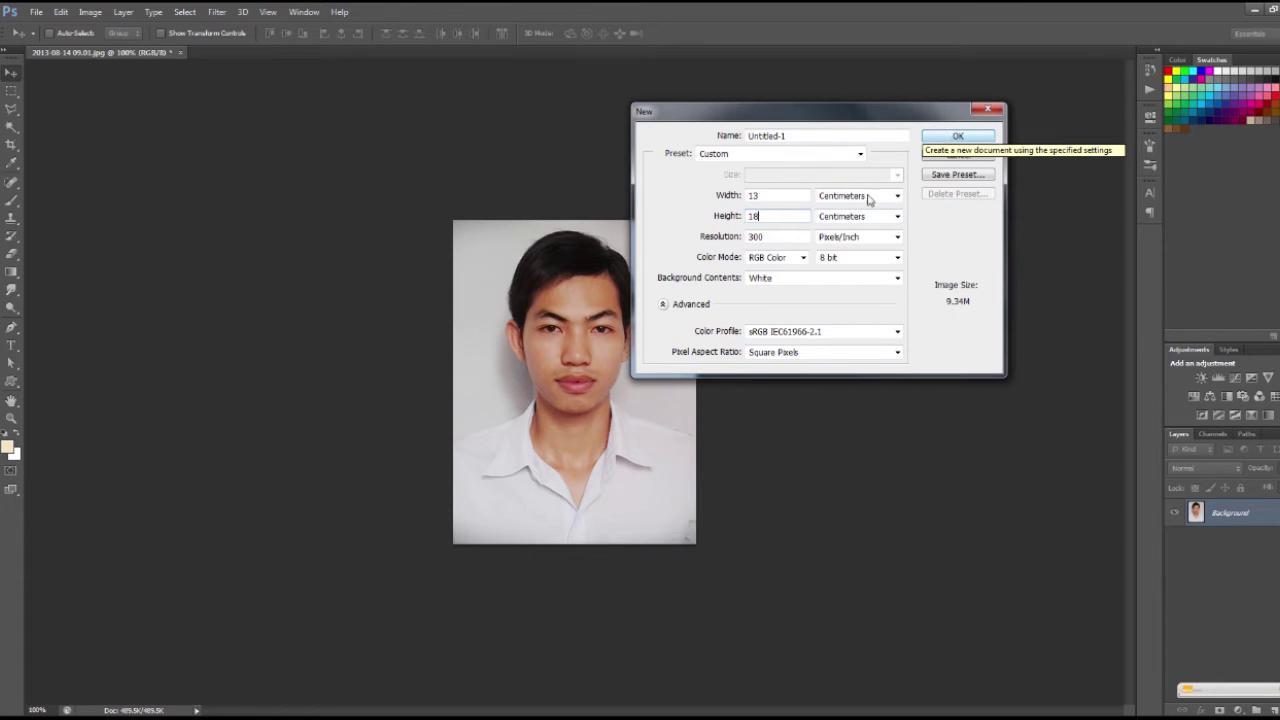
Keep RGB Color mode and create the 13 × 18 cm, 300 ppi white document
click(772, 260)
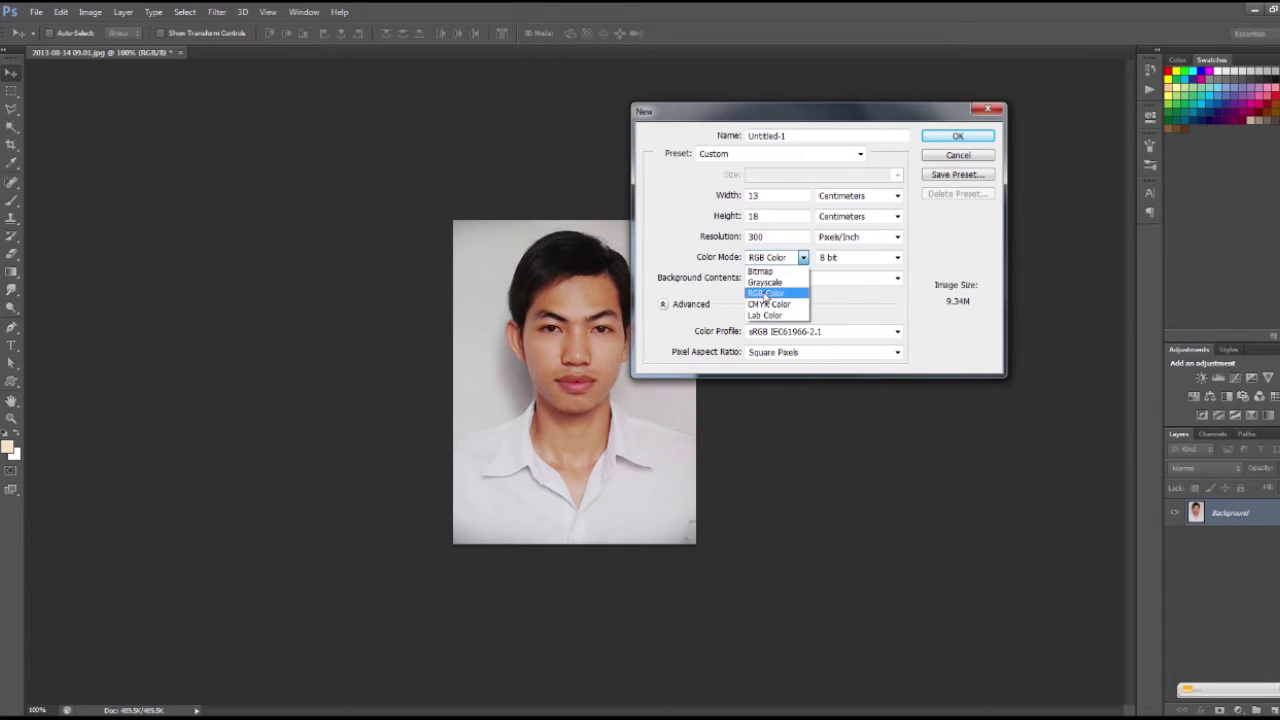
click(767, 293)
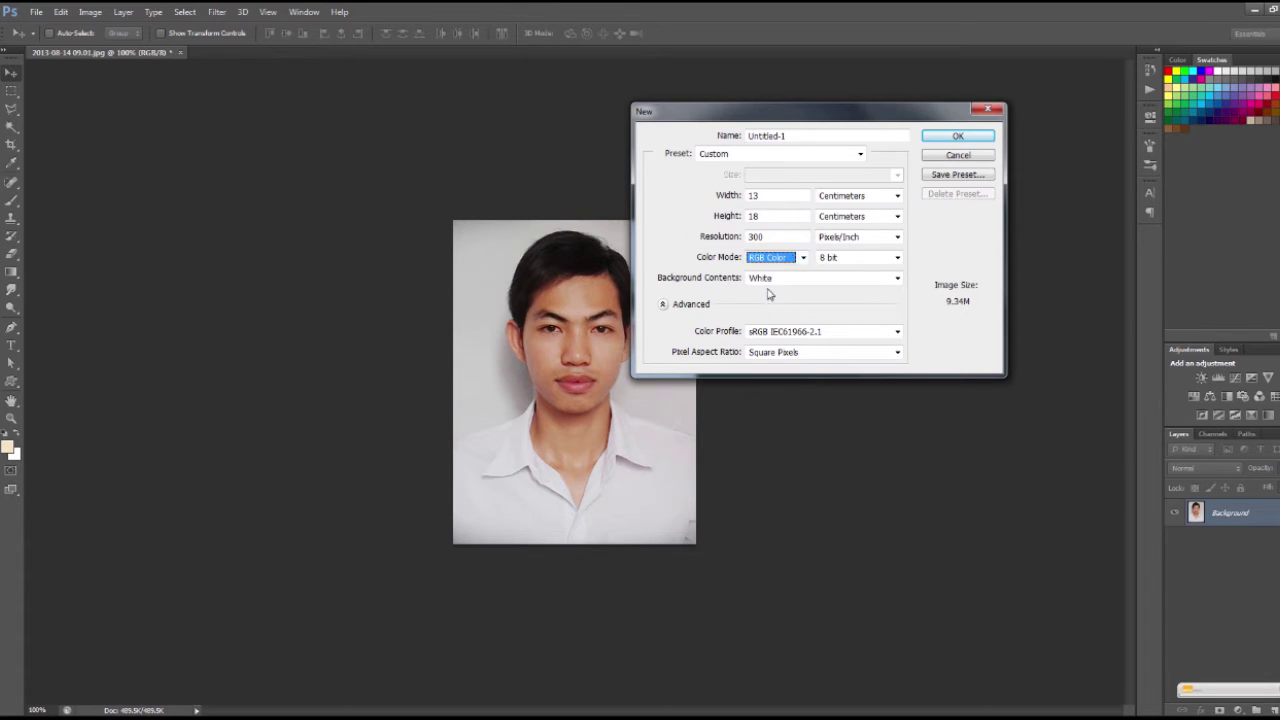
click(938, 140)
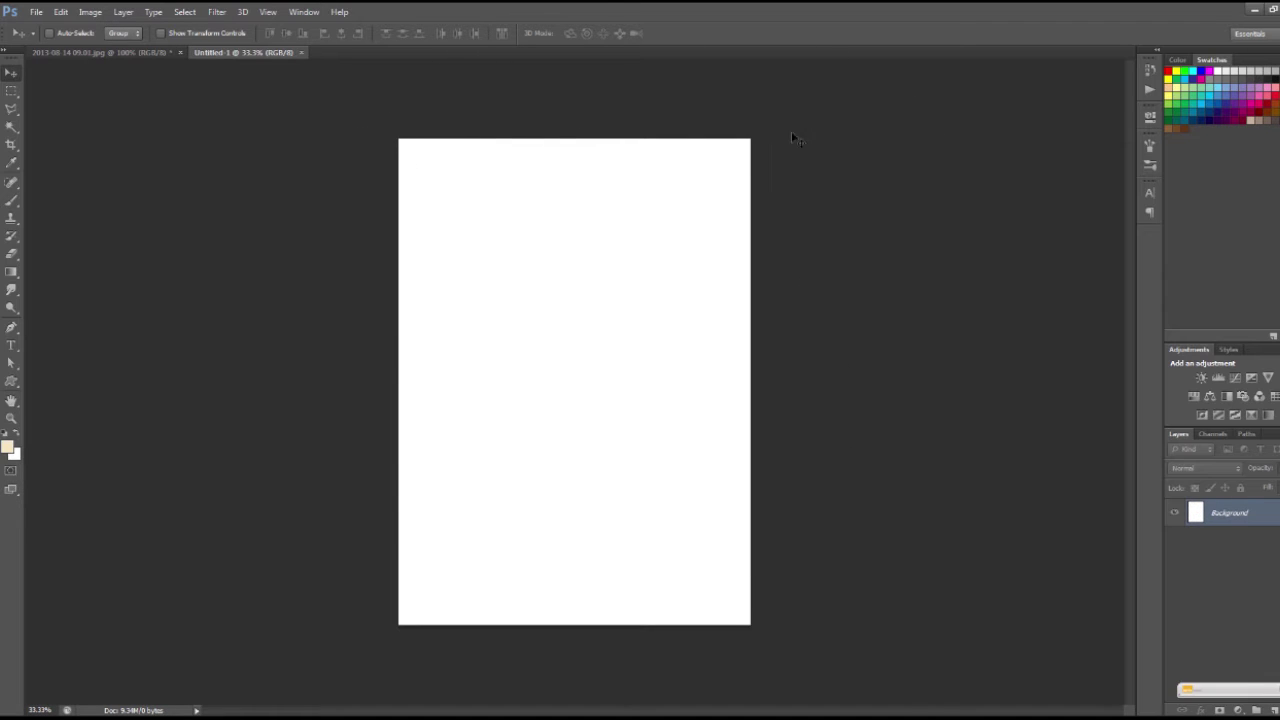
Drag the portrait onto the blank 13×18 cm sheet as Layer 1 at its top-left
click(100, 52)
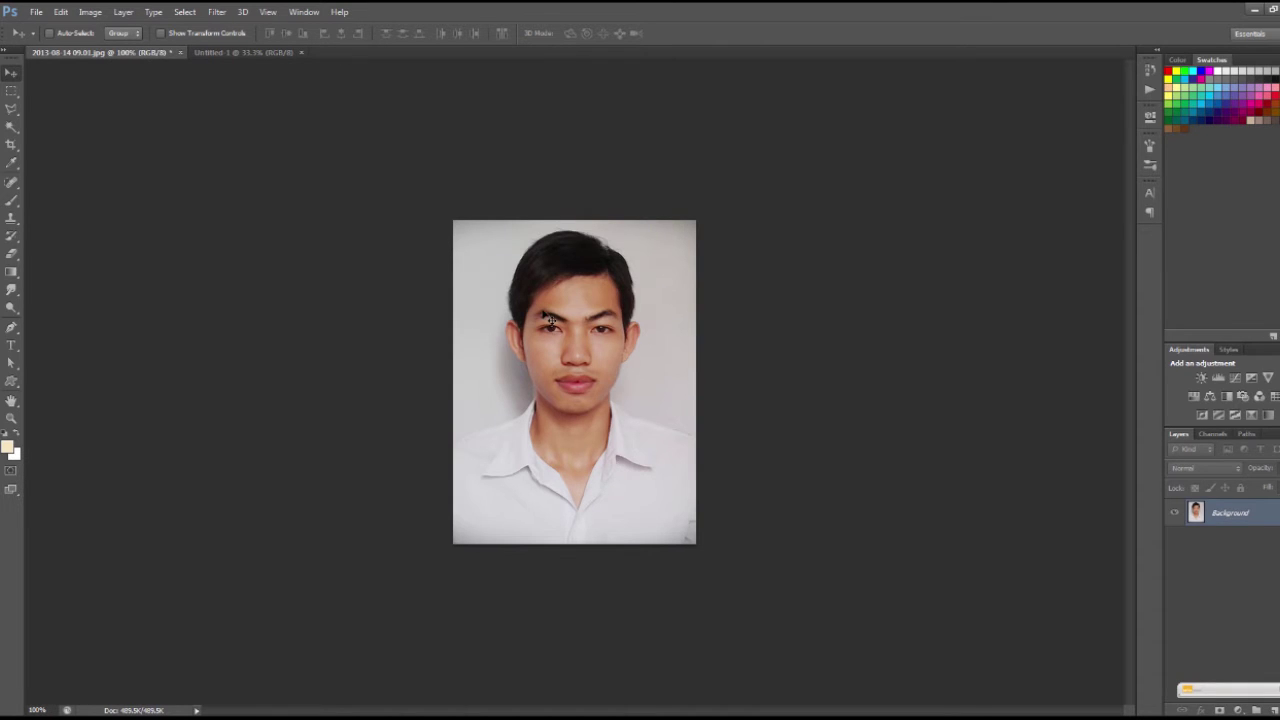
drag(543, 318, 246, 53)
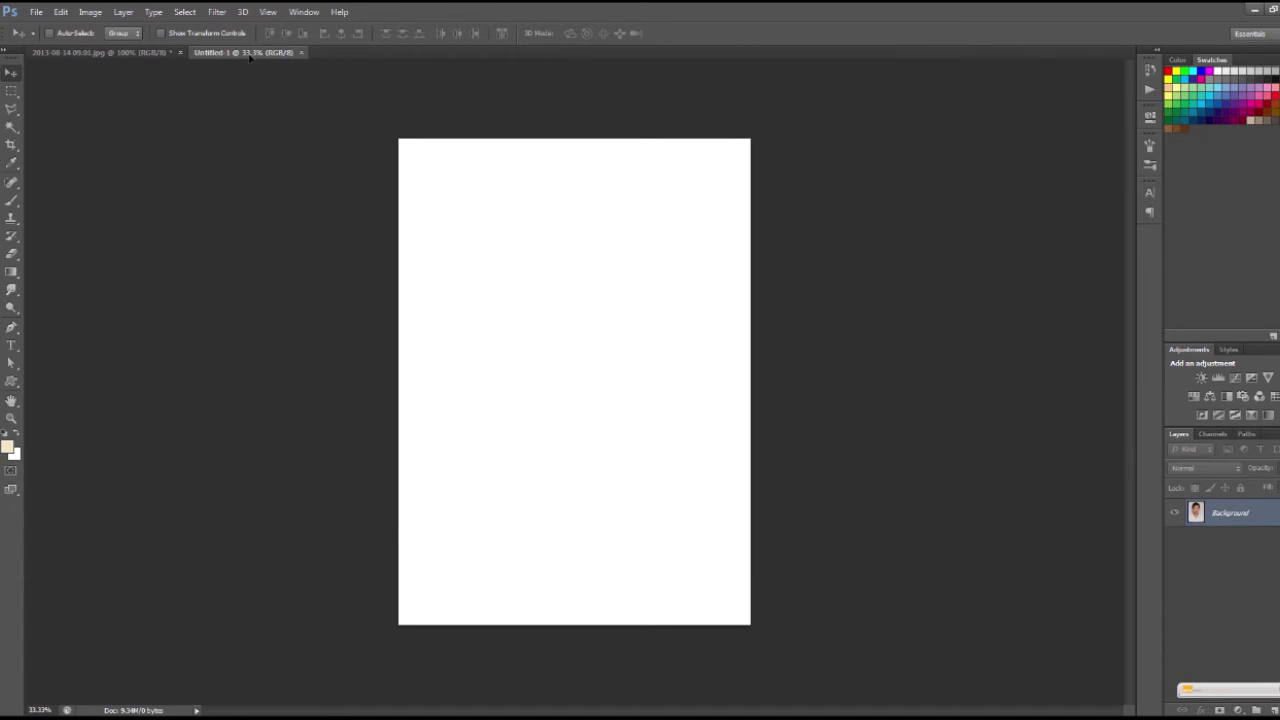
mouse_move(250, 56)
mouse_down()
mouse_move(556, 322)
mouse_move(516, 298)
mouse_move(446, 207)
mouse_move(452, 216)
mouse_up()
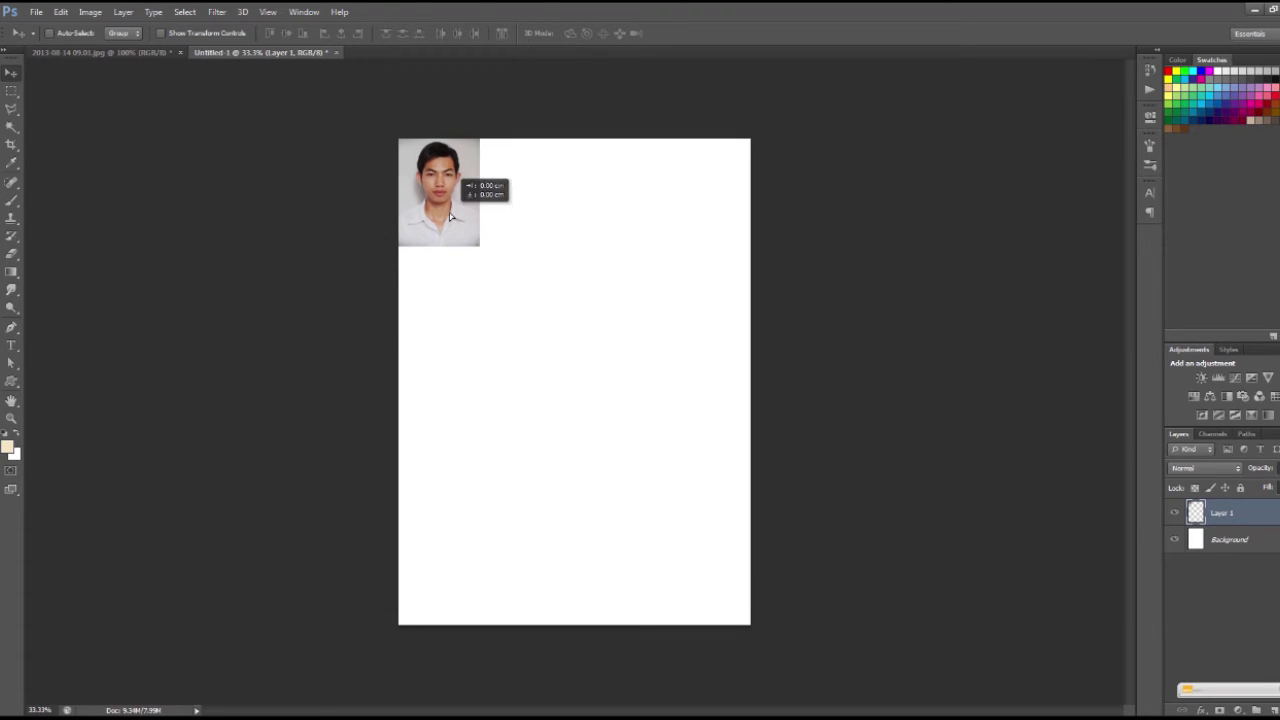
click(274, 12)
Show the rulers, inset the portrait slightly down-right, and duplicate it with Ctrl+J as Layer 1 copy
click(286, 236)
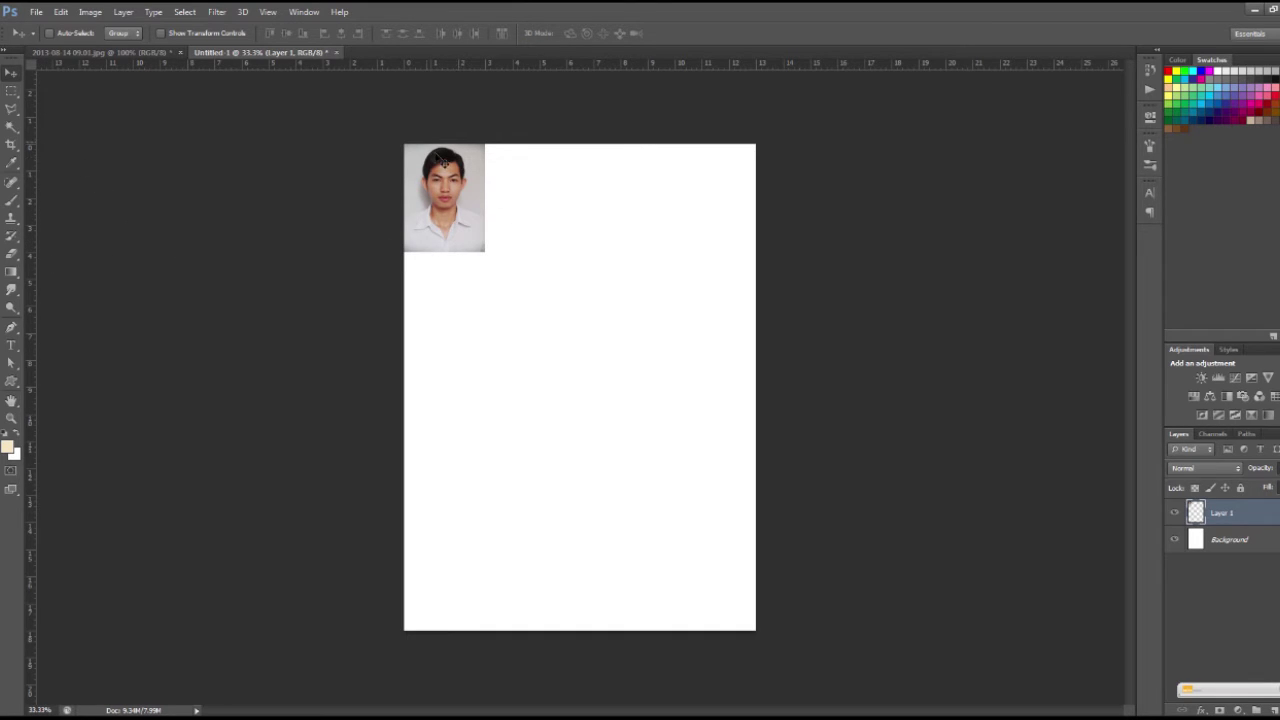
drag(450, 169, 478, 193)
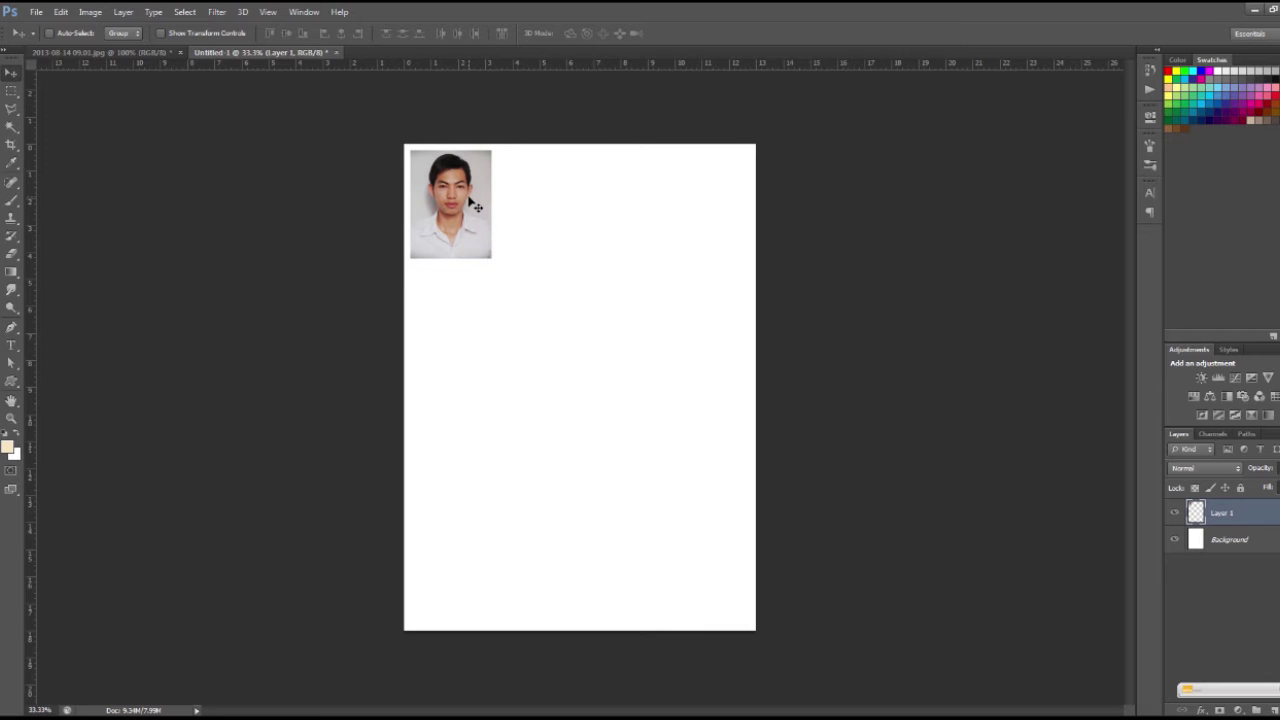
click(124, 12)
mouse_move(135, 27)
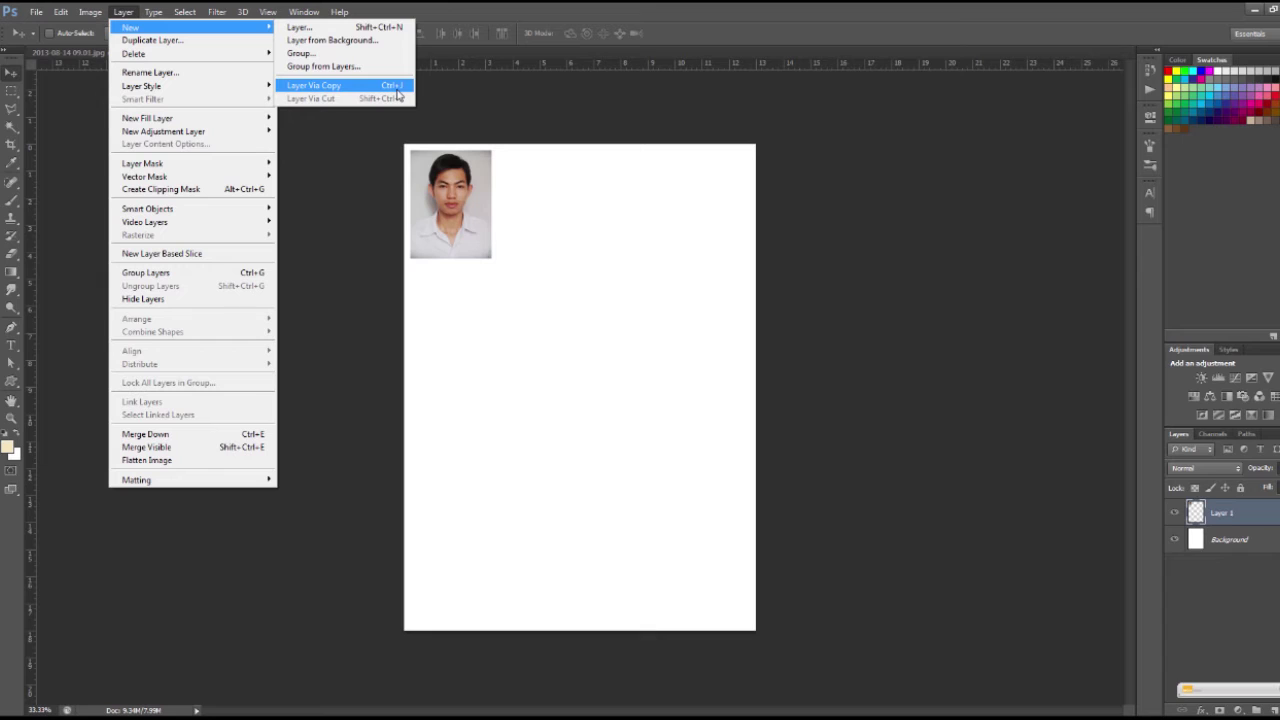
click(458, 201)
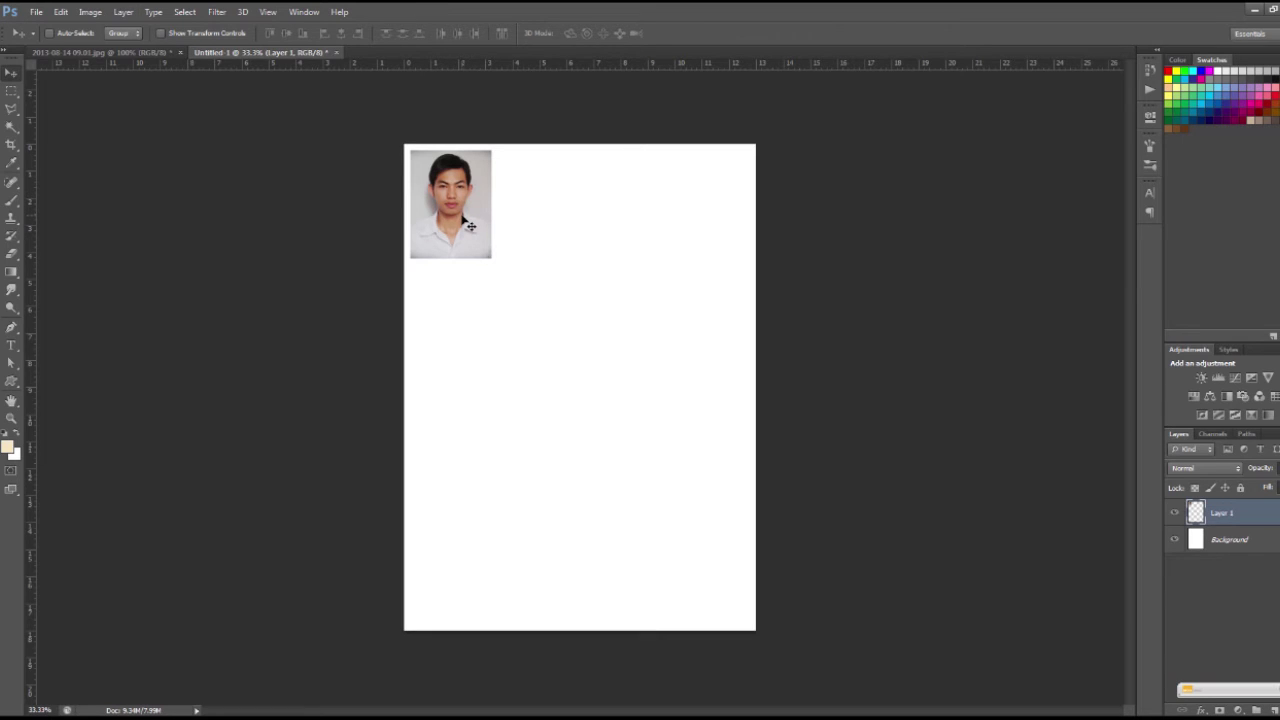
key(ctrl+j)
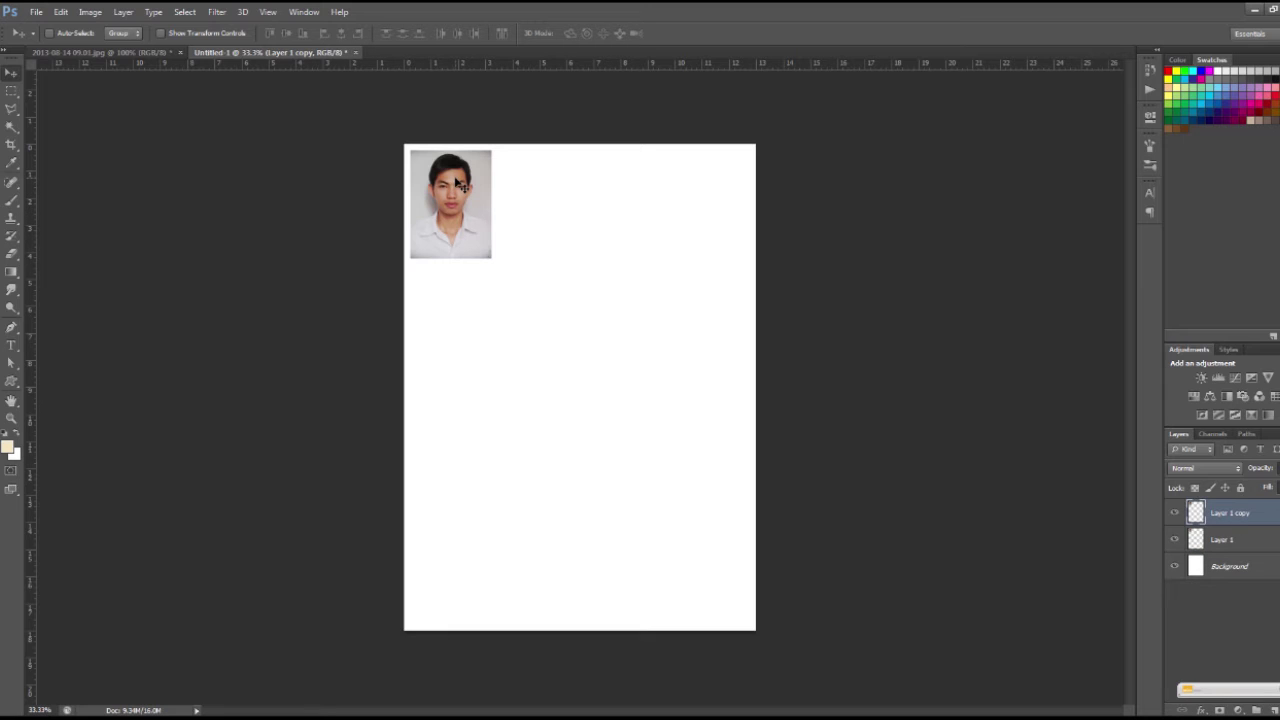
Move the copy below the original and Alt-drag two more beneath it, forming a four-portrait left column
click(12, 76)
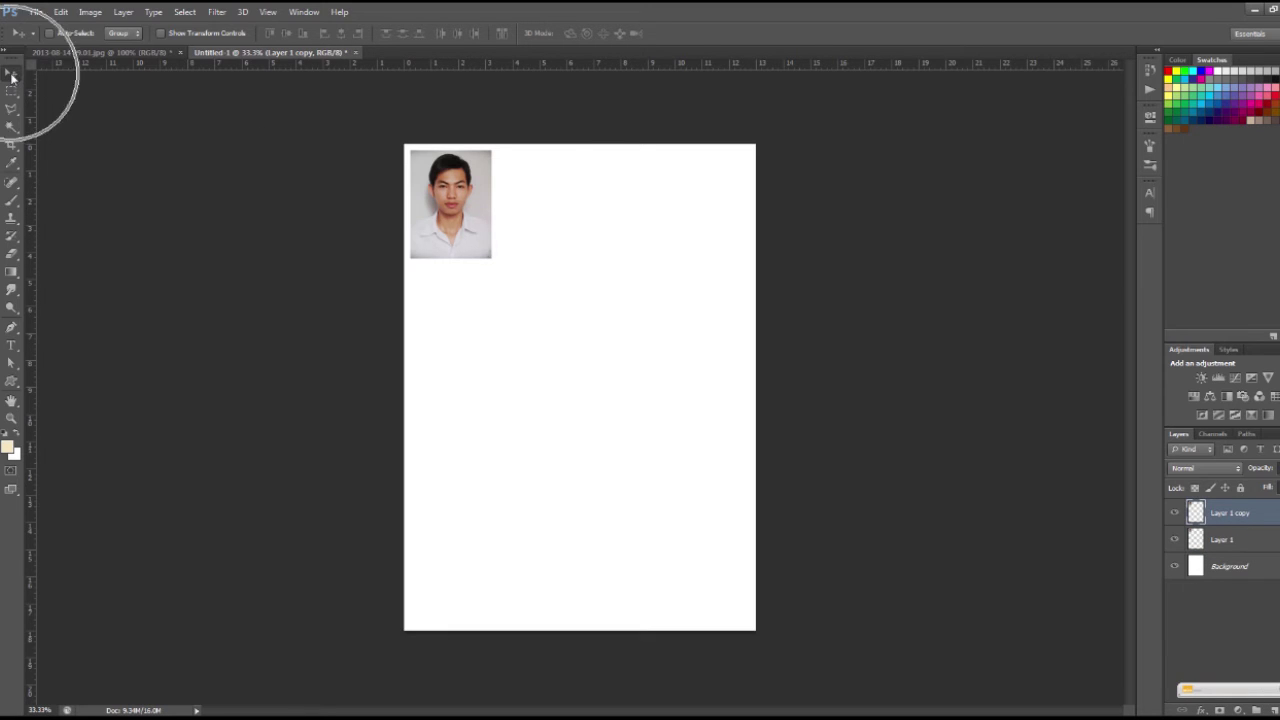
drag(467, 218, 468, 316)
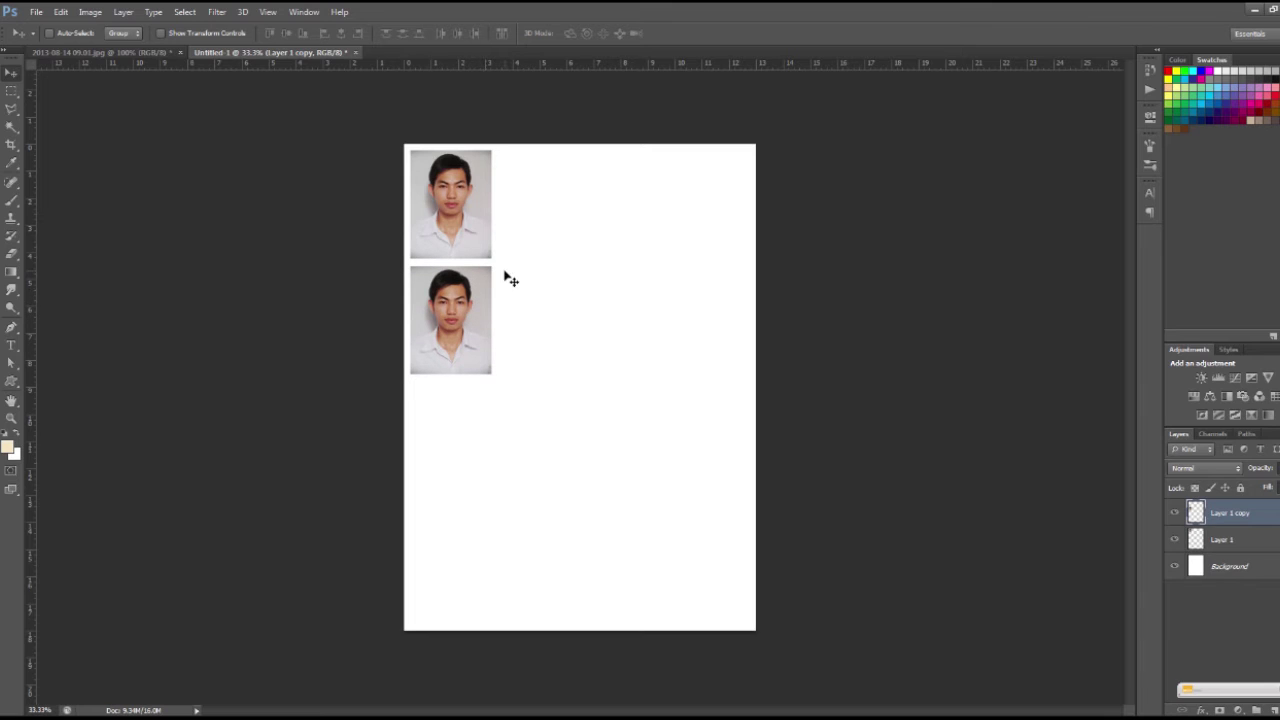
drag(481, 290, 469, 433)
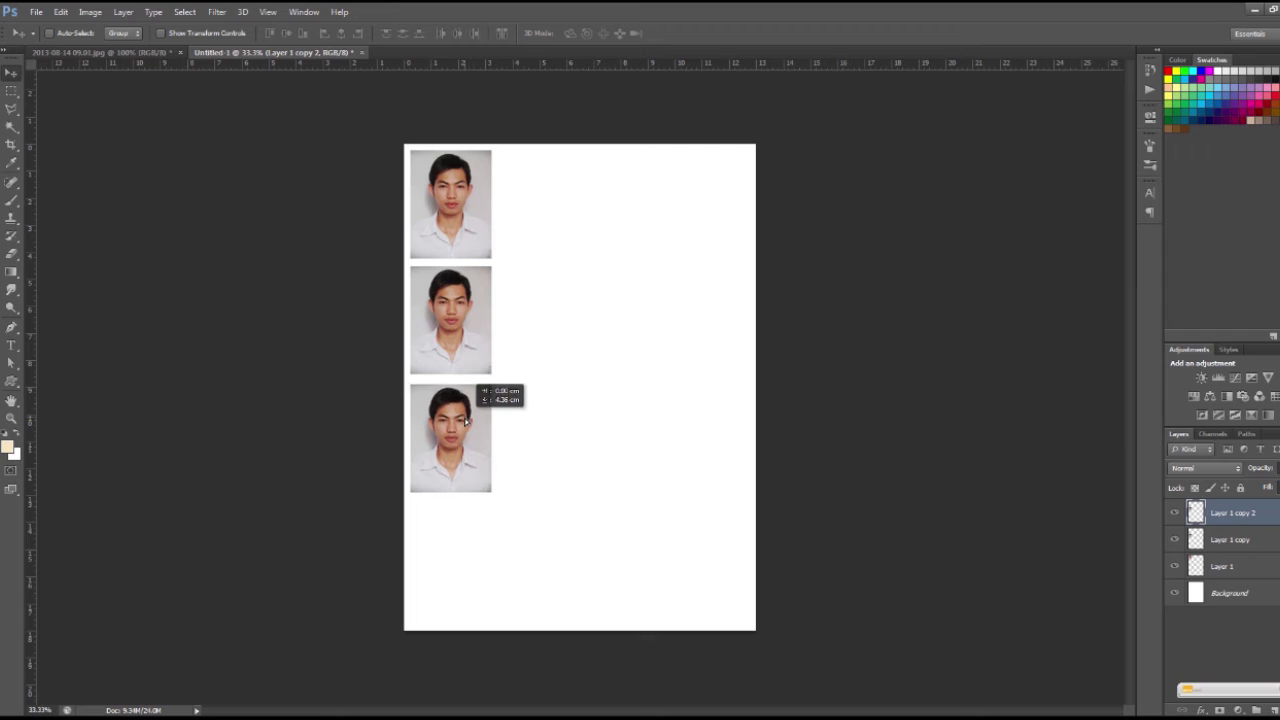
drag(469, 433, 480, 425)
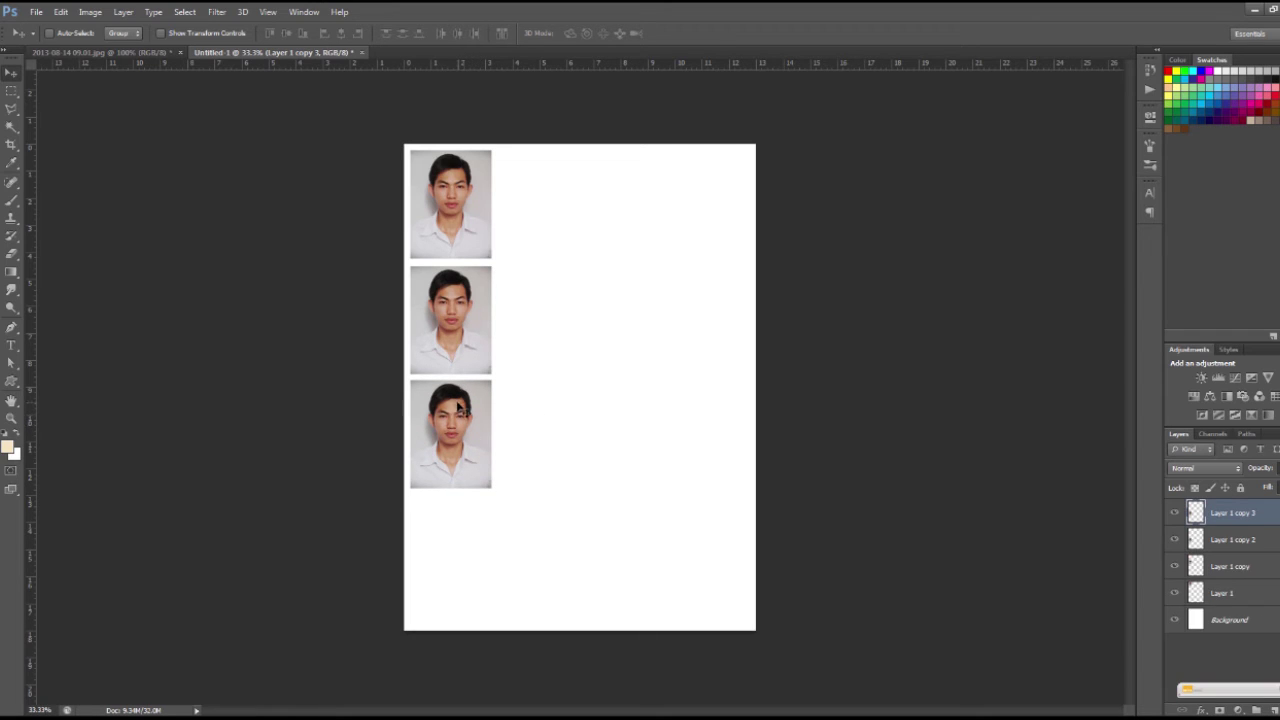
drag(479, 421, 461, 519)
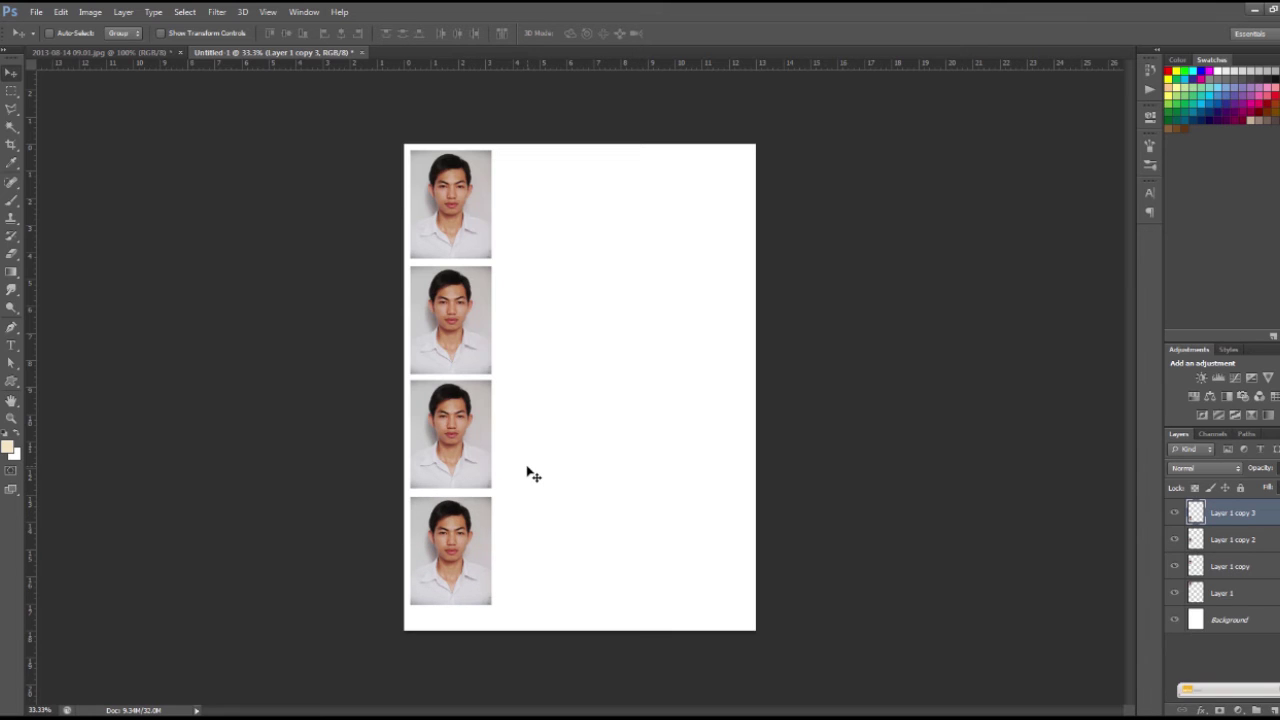
key(Up)
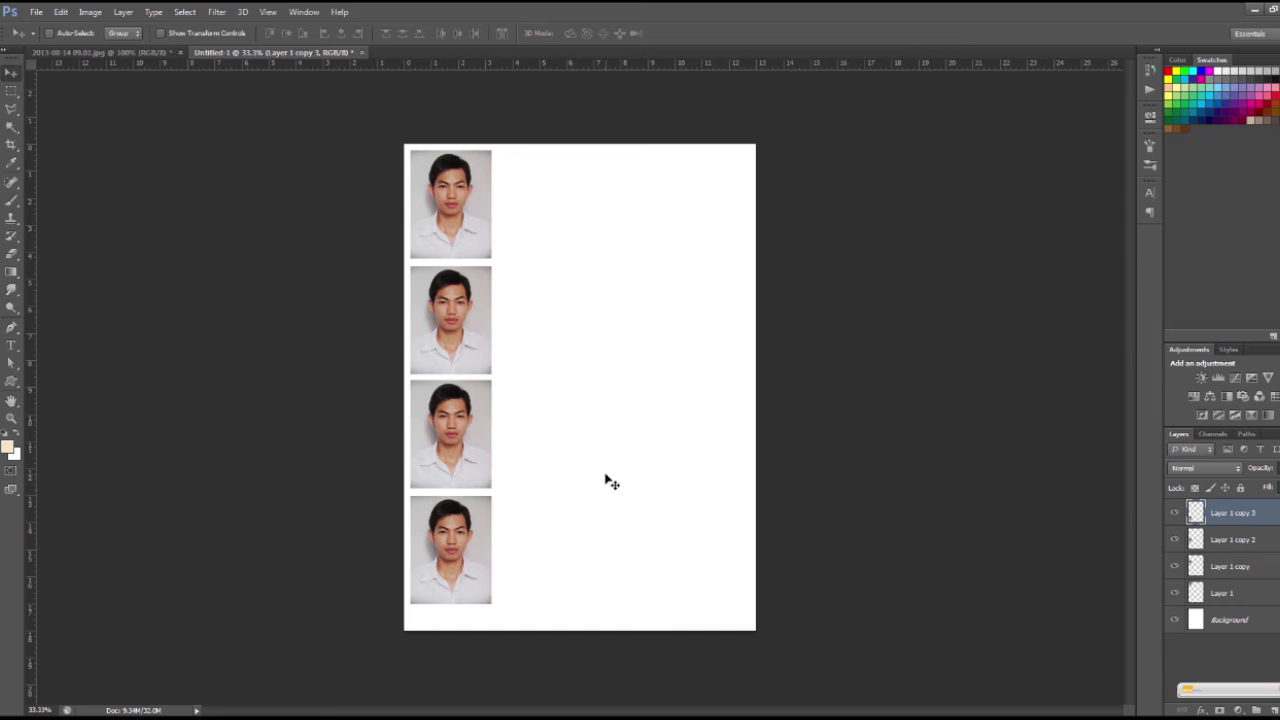
Select Layer 1 through copy 3, duplicate the column with Ctrl+J, and drag copies rightward into columns
click(1238, 597)
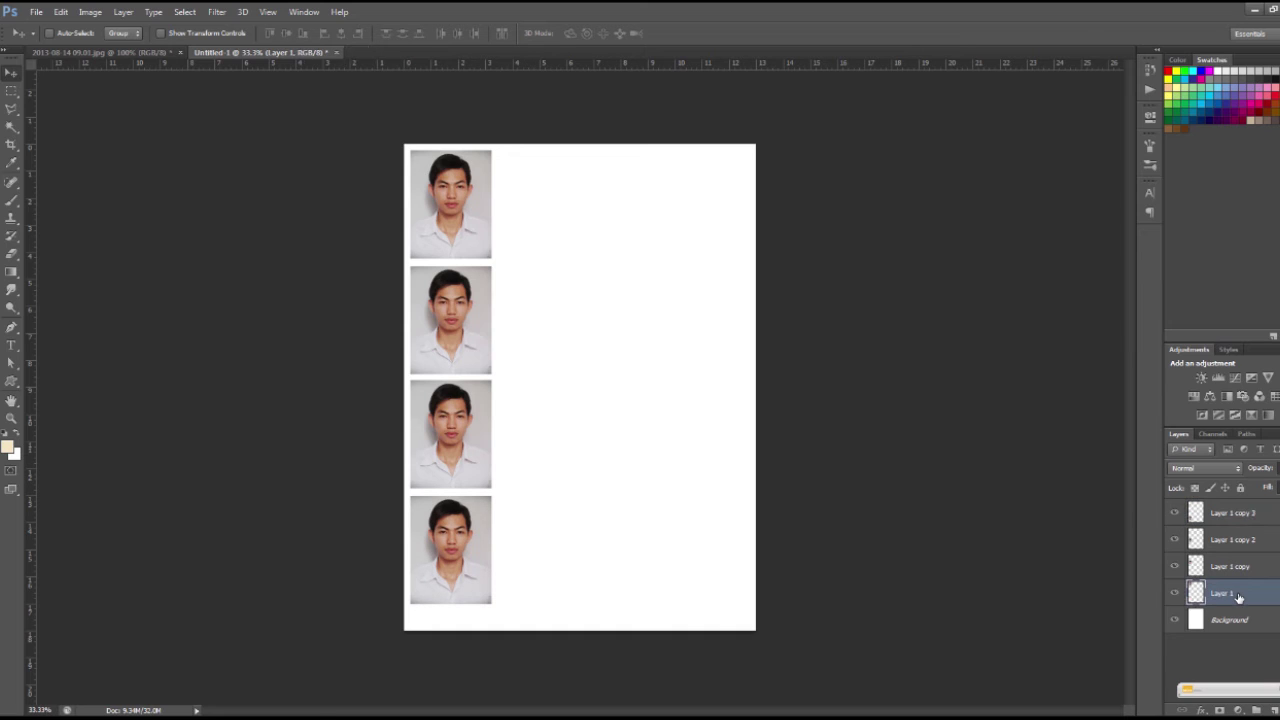
ctrl+click(1255, 566)
ctrl+click(1268, 540)
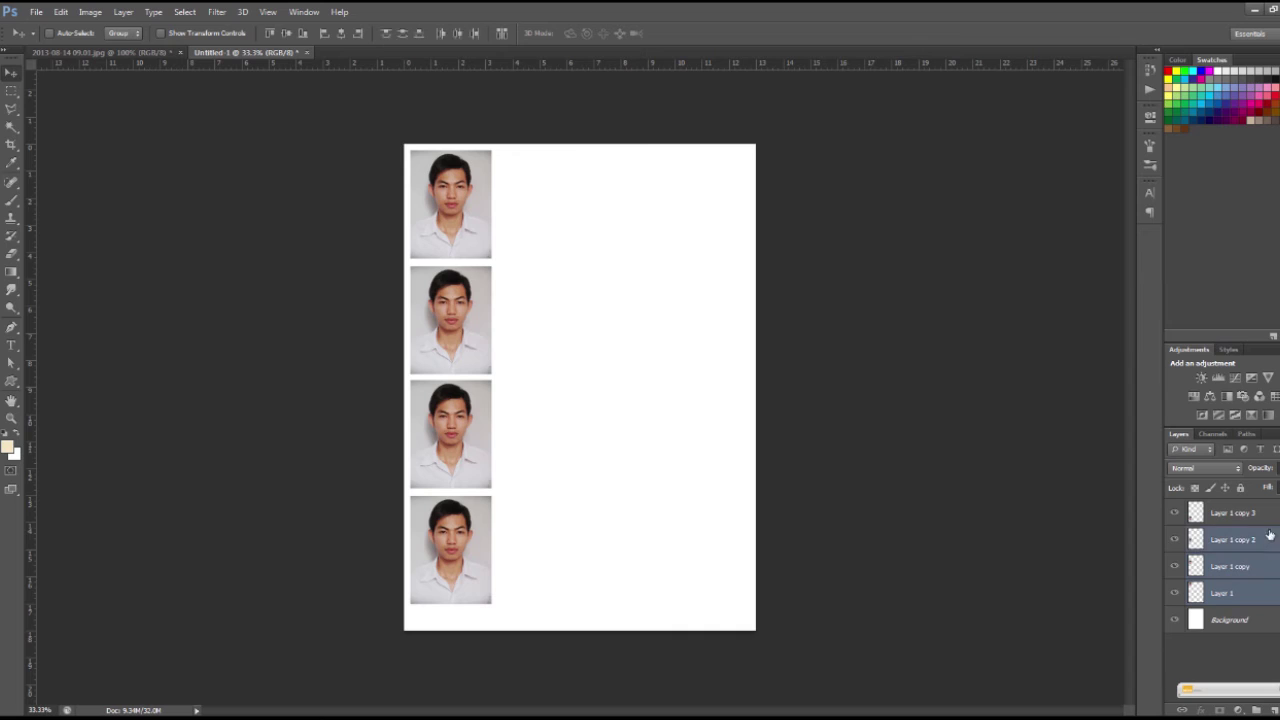
ctrl+click(1271, 516)
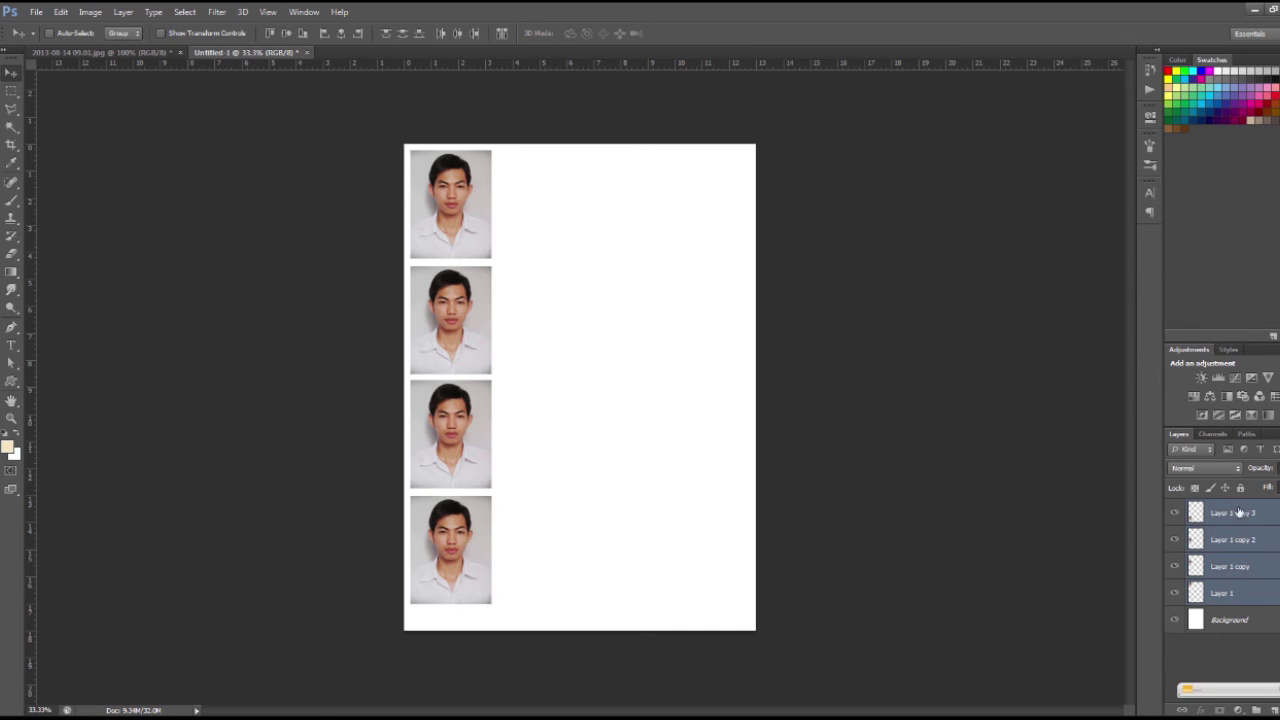
key(ctrl+j)
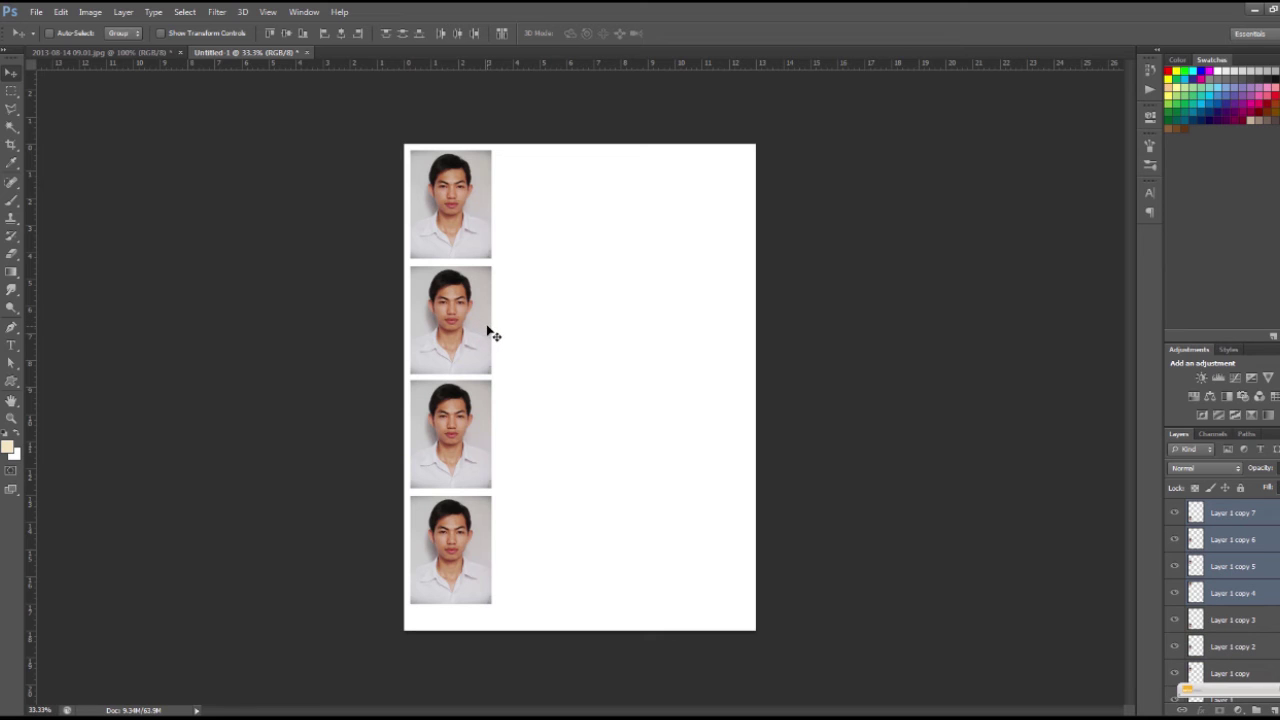
drag(457, 323, 692, 353)
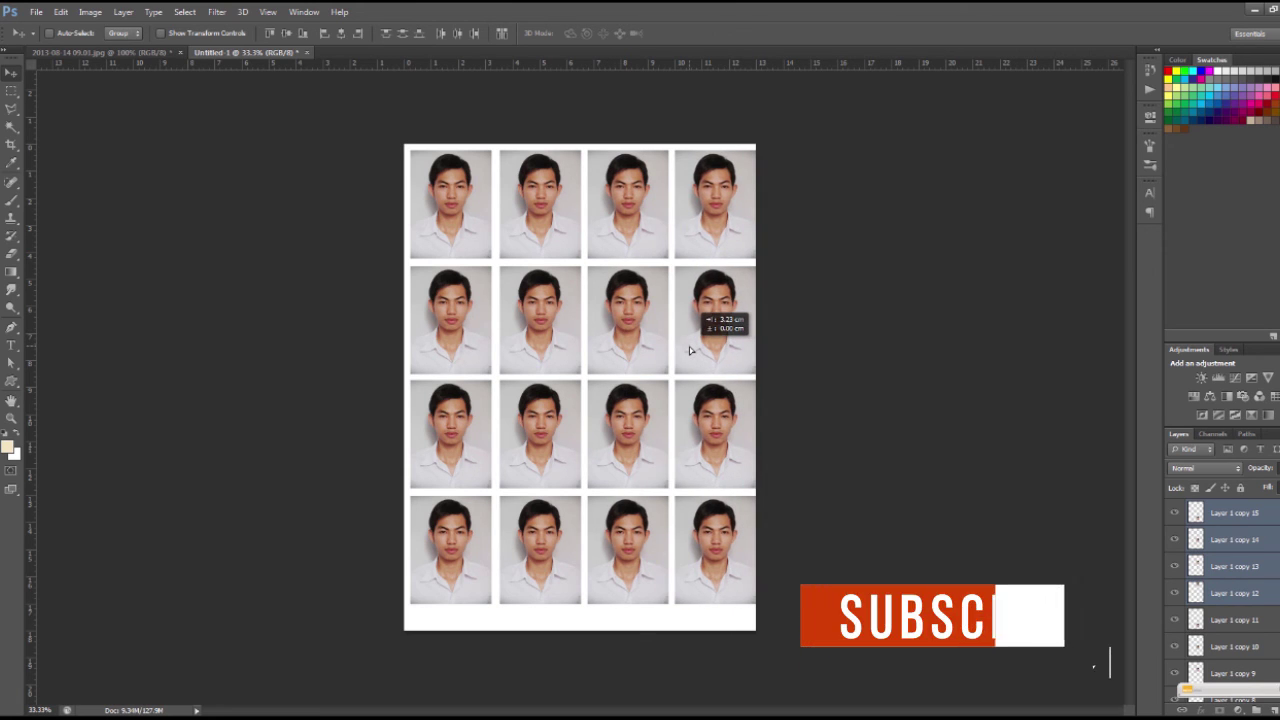
drag(690, 350, 690, 350)
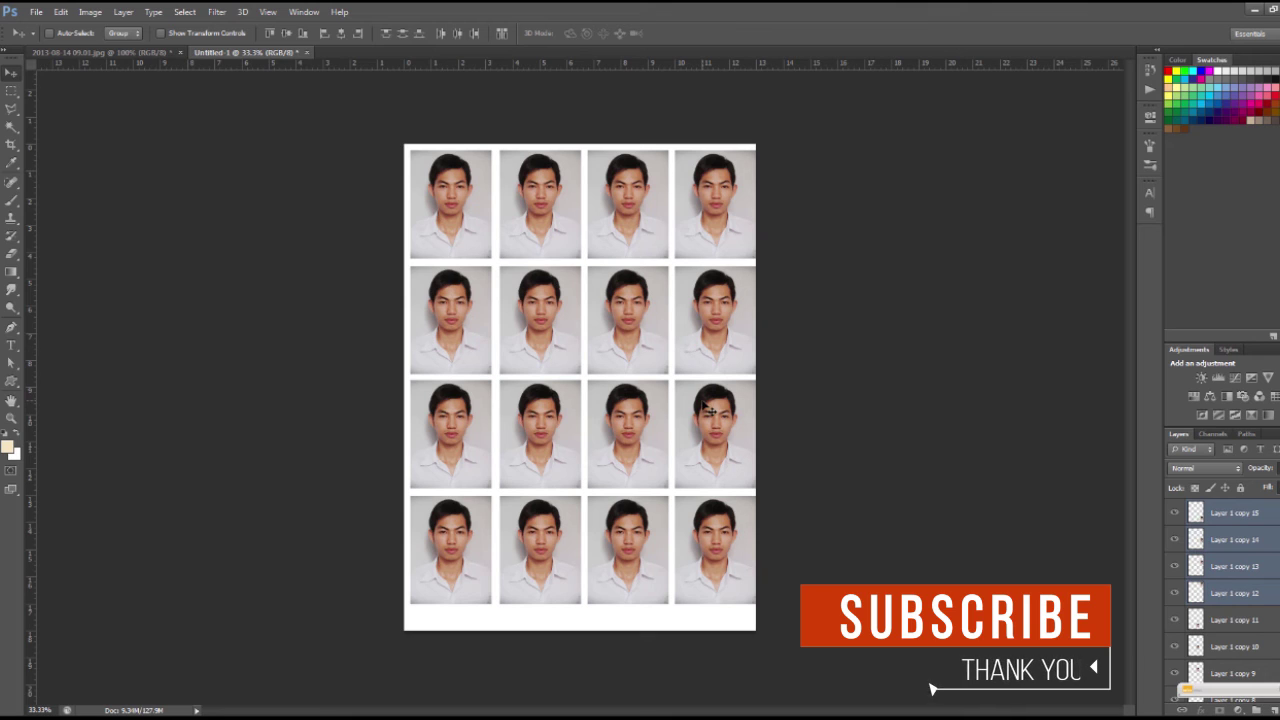
Nudge the fourth column left, then select the third column's layers and nudge it left
key(Left)
key(Left)
key(Left)
key(Left)
key(Left)
key(Left)
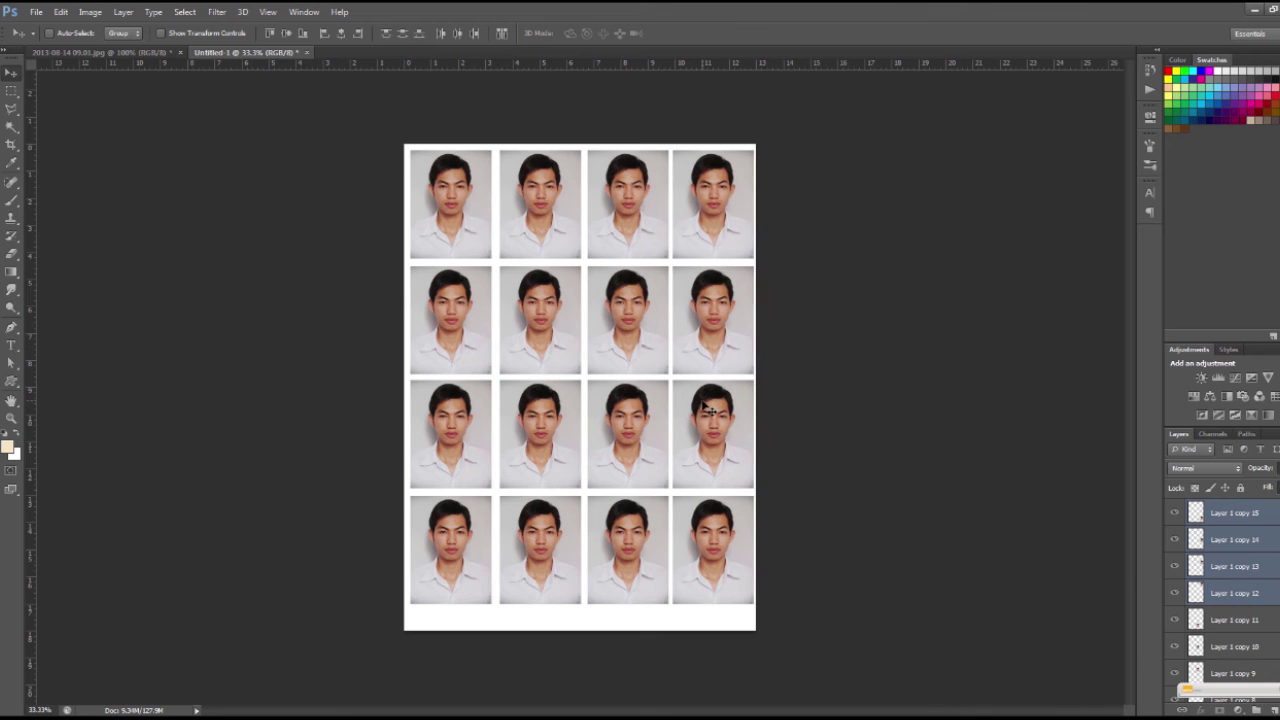
key(Left)
key(Left)
key(Left)
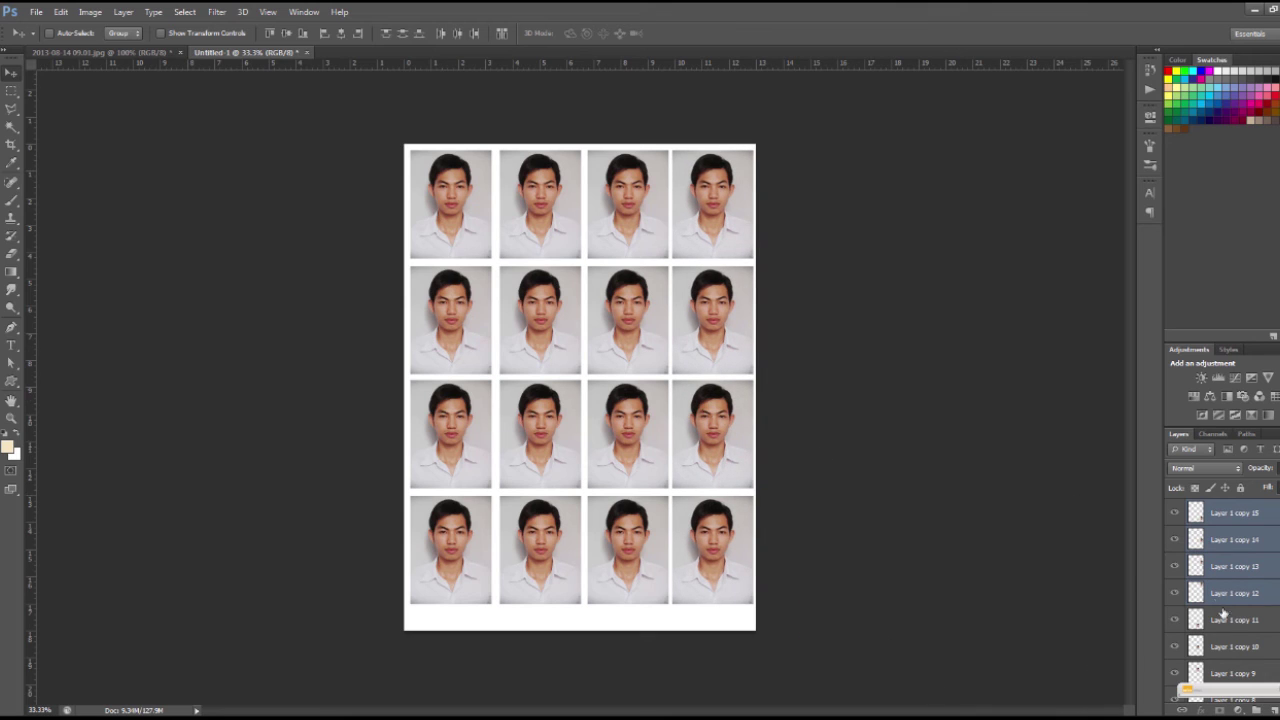
click(1226, 619)
scroll(1233, 653, down, 1)
scroll(1233, 653, down, 1)
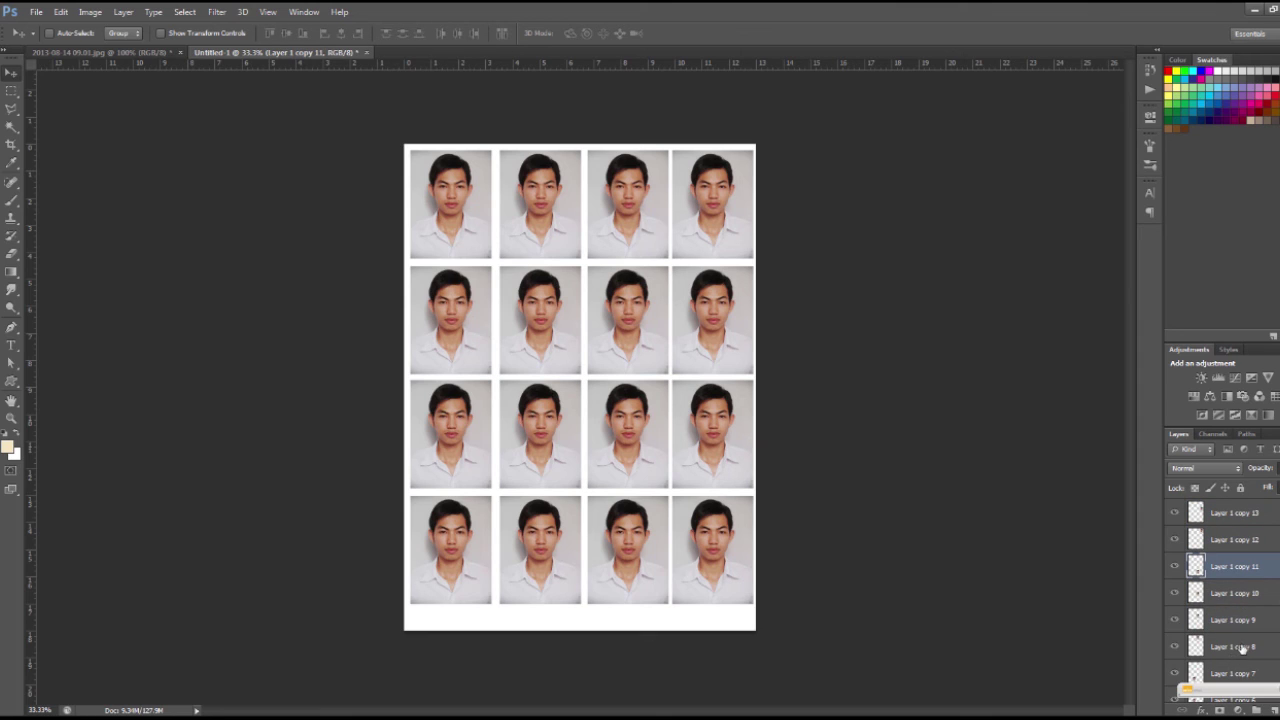
shift+click(1238, 648)
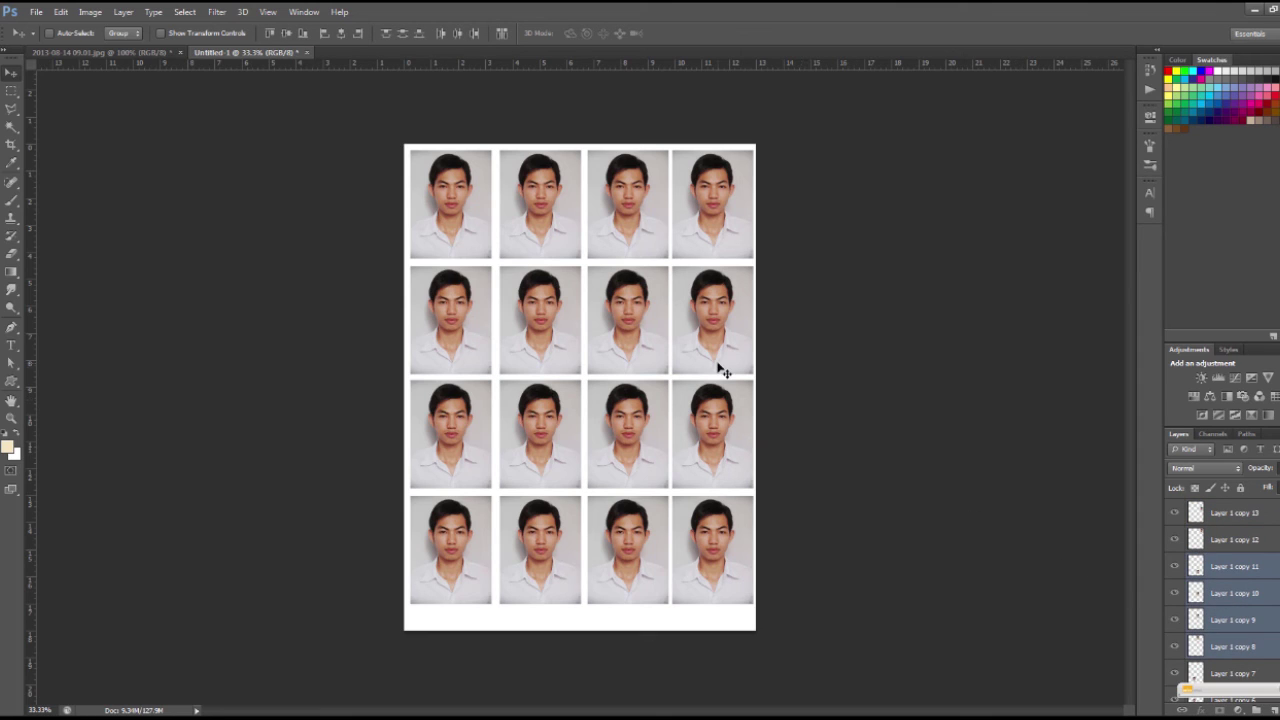
key(Left)
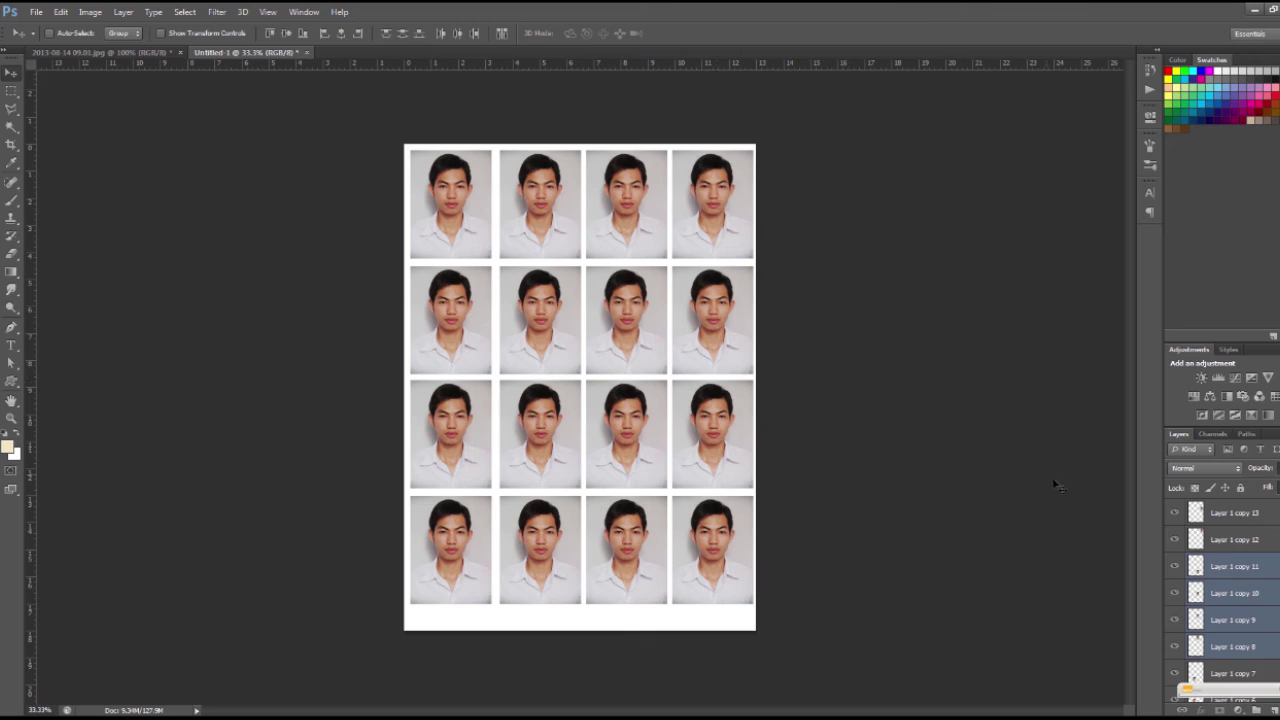
Select the second column's layers starting at Layer 1 copy 7 and nudge it left
scroll(1266, 600, down, 1)
scroll(1272, 625, down, 1)
scroll(1275, 631, down, 1)
scroll(1272, 625, down, 1)
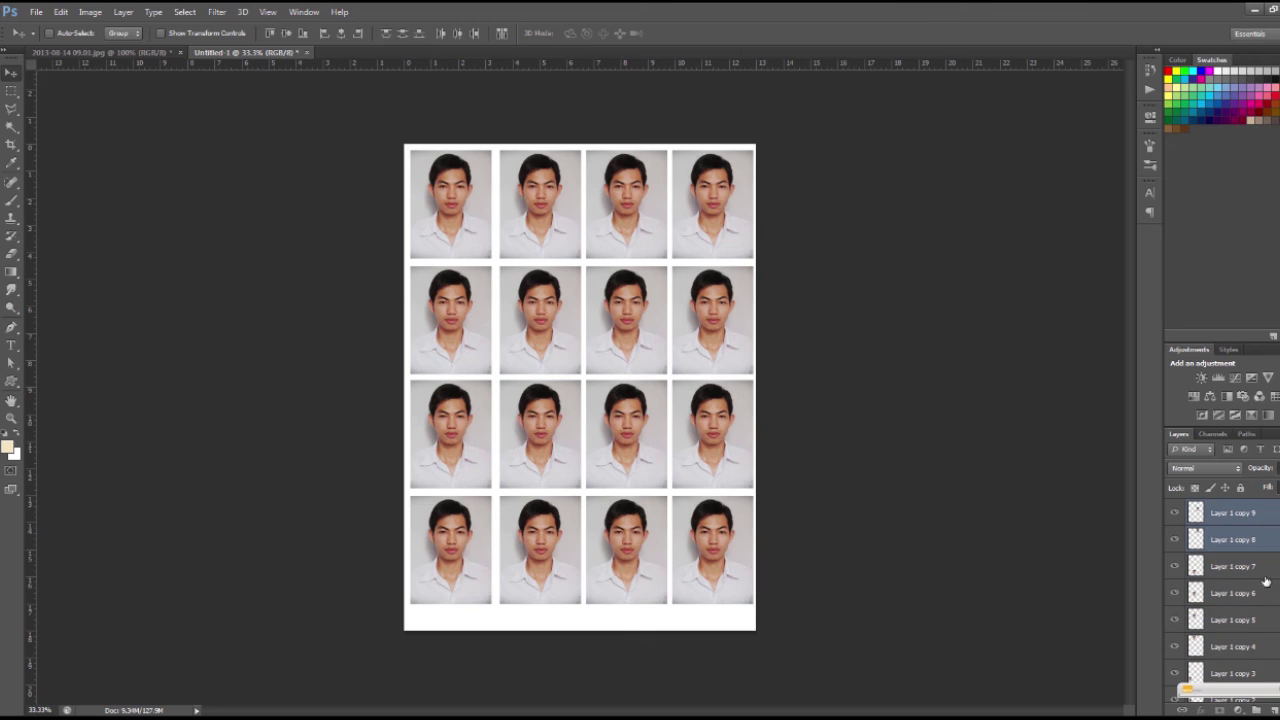
click(1266, 578)
shift+click(1265, 642)
key(Left)
key(Left)
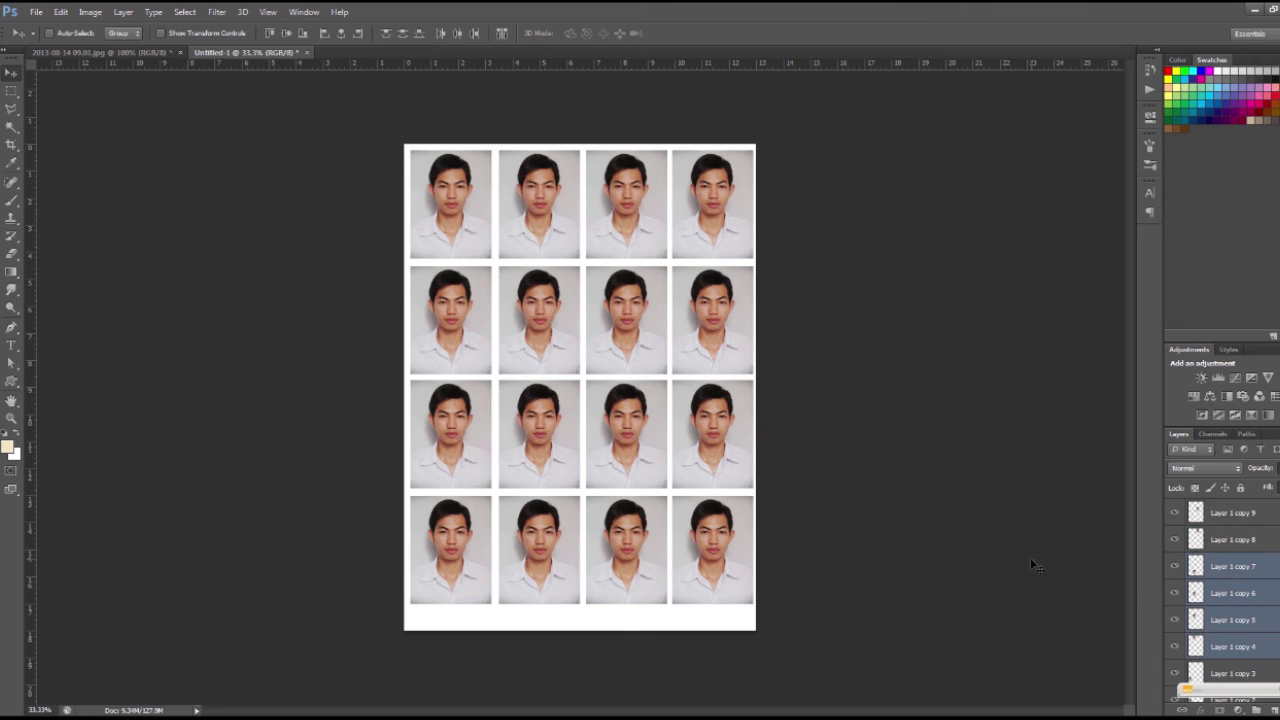